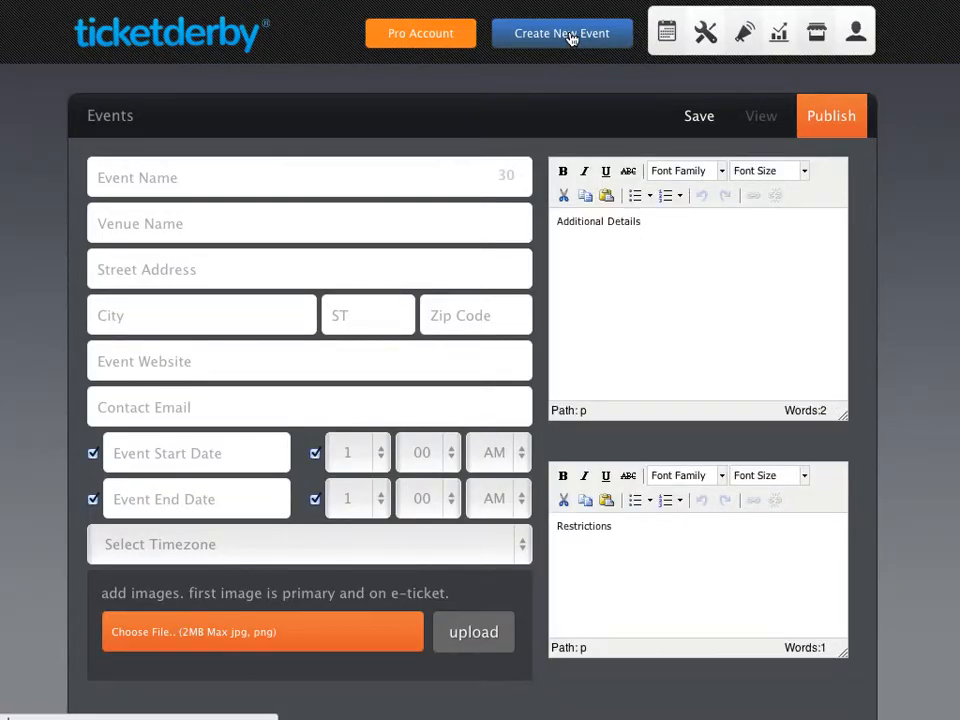
# - Enter 'The Sell Out Concert' as the new event's name
pyautogui.click(376, 179)
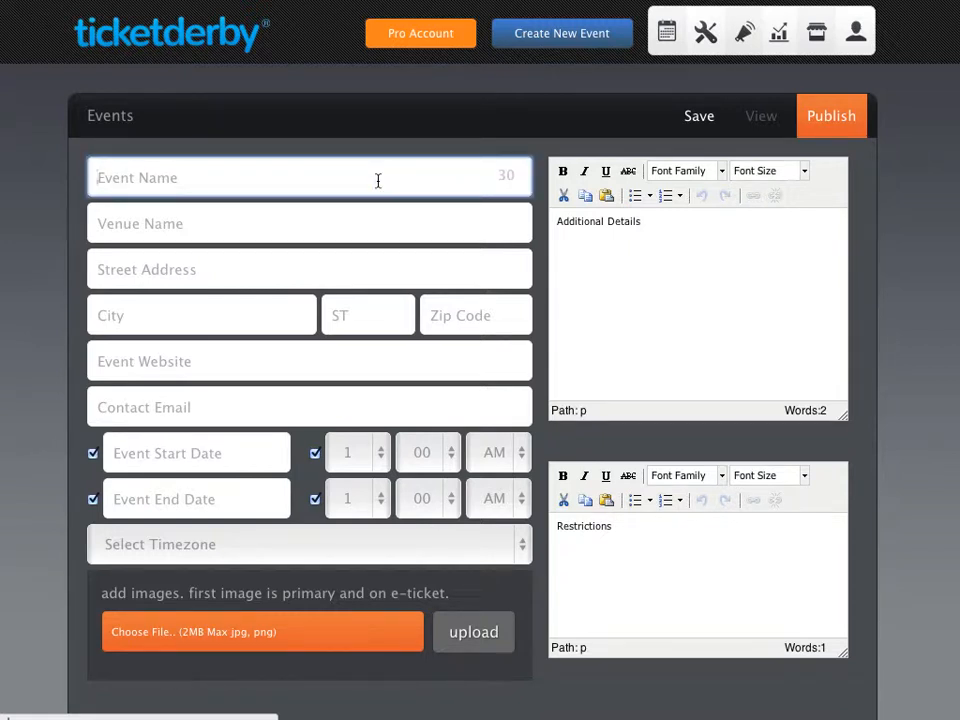
pyautogui.write('The Sell O')
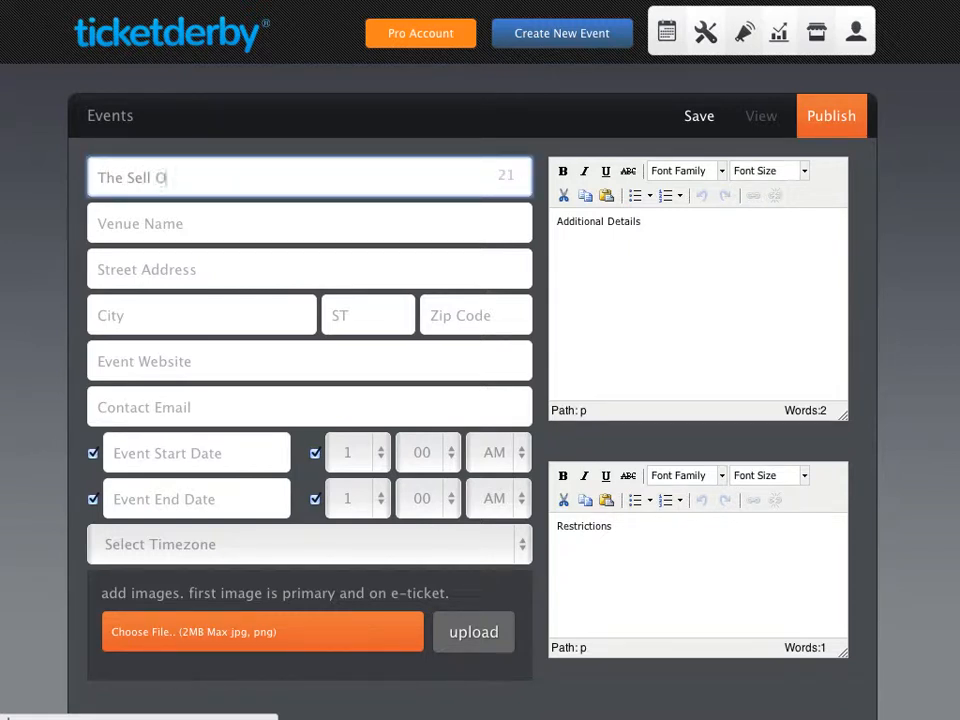
pyautogui.write('ut,')
pyautogui.write('Concert')
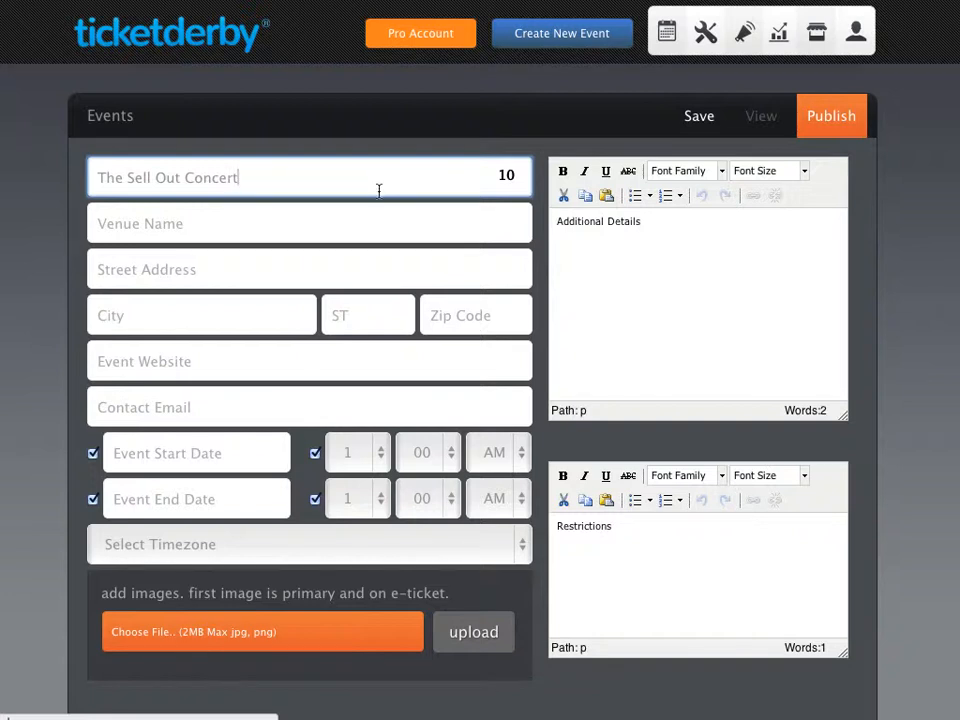
pyautogui.click(410, 221)
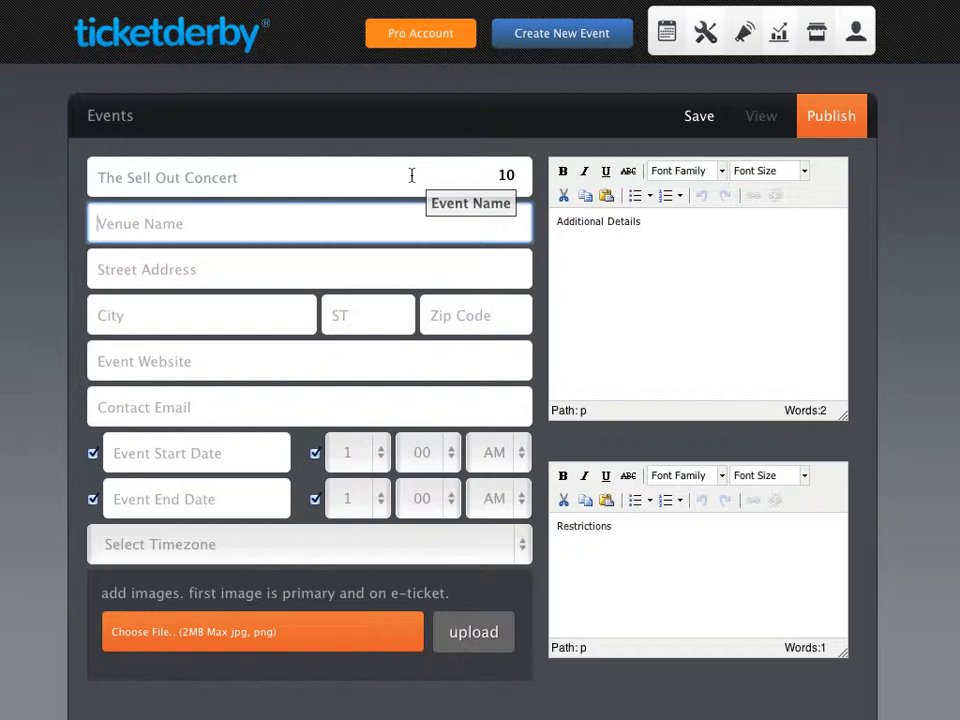
pyautogui.write('player')
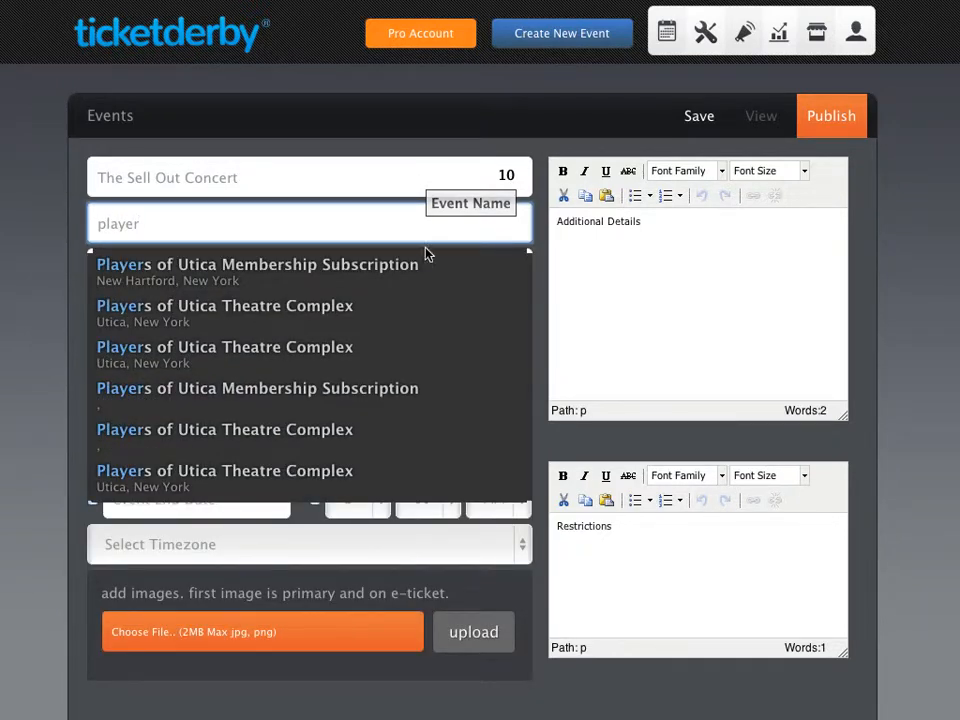
pyautogui.click(379, 317)
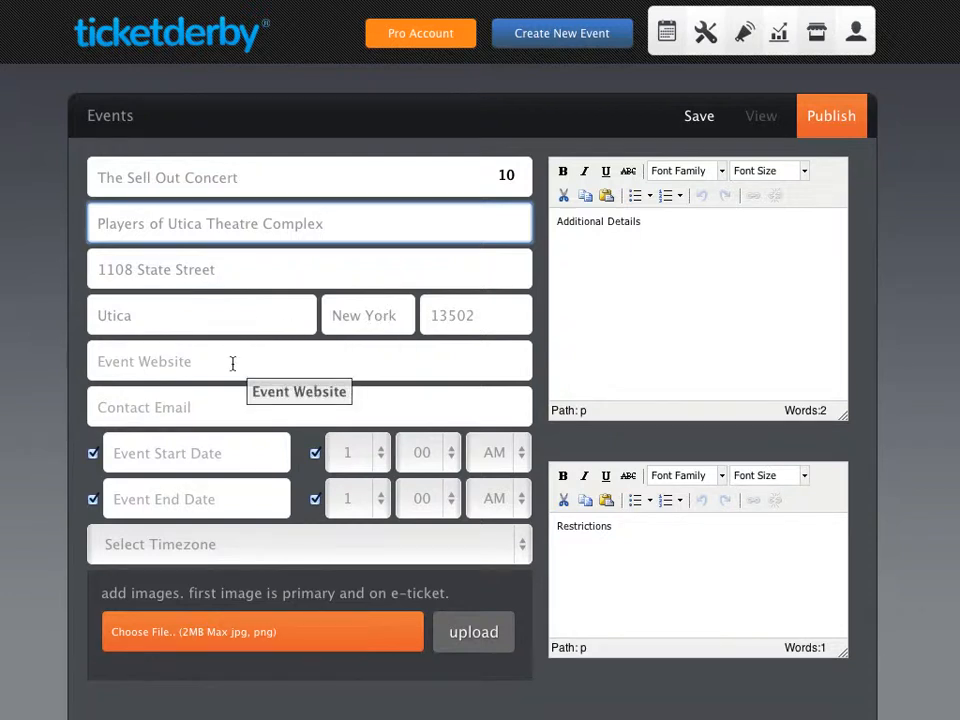
pyautogui.click(232, 363)
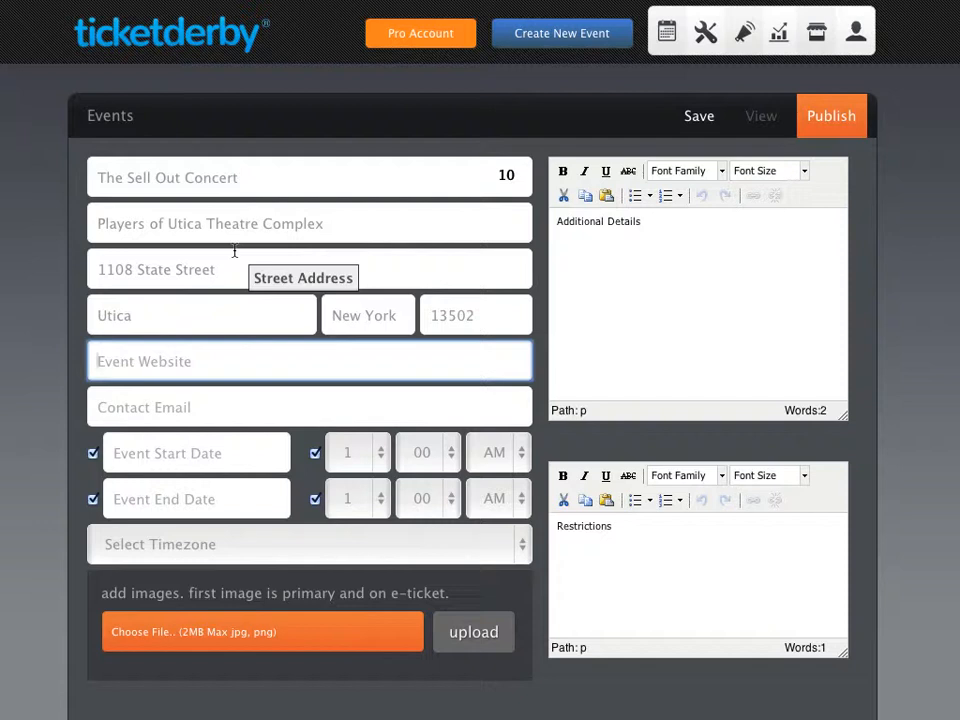
pyautogui.write('www.service')
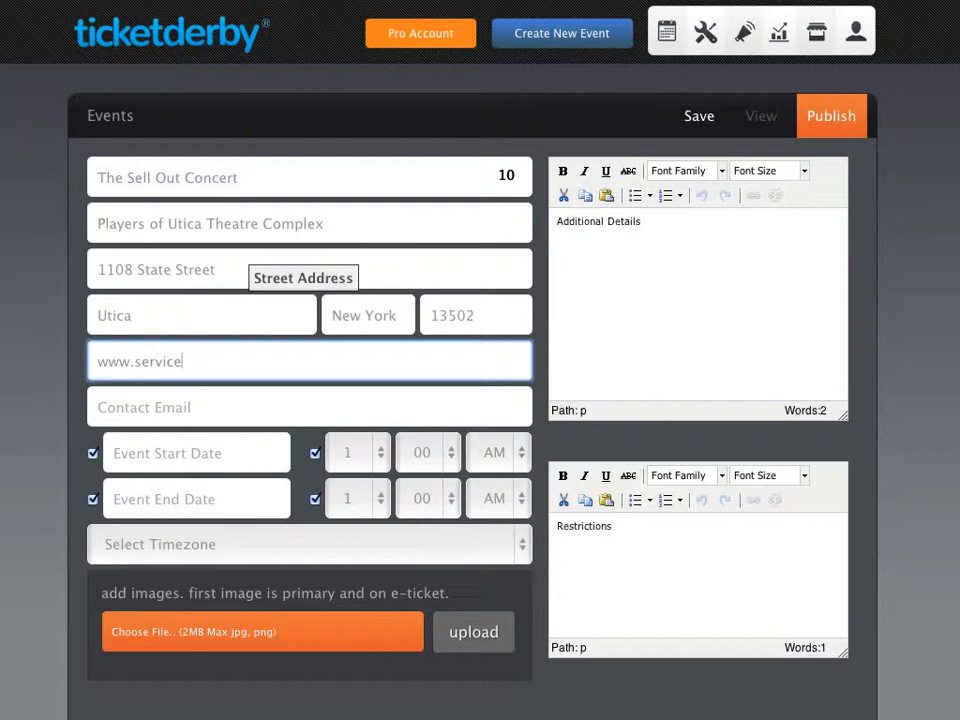
pyautogui.write('.com')
pyautogui.click(173, 412)
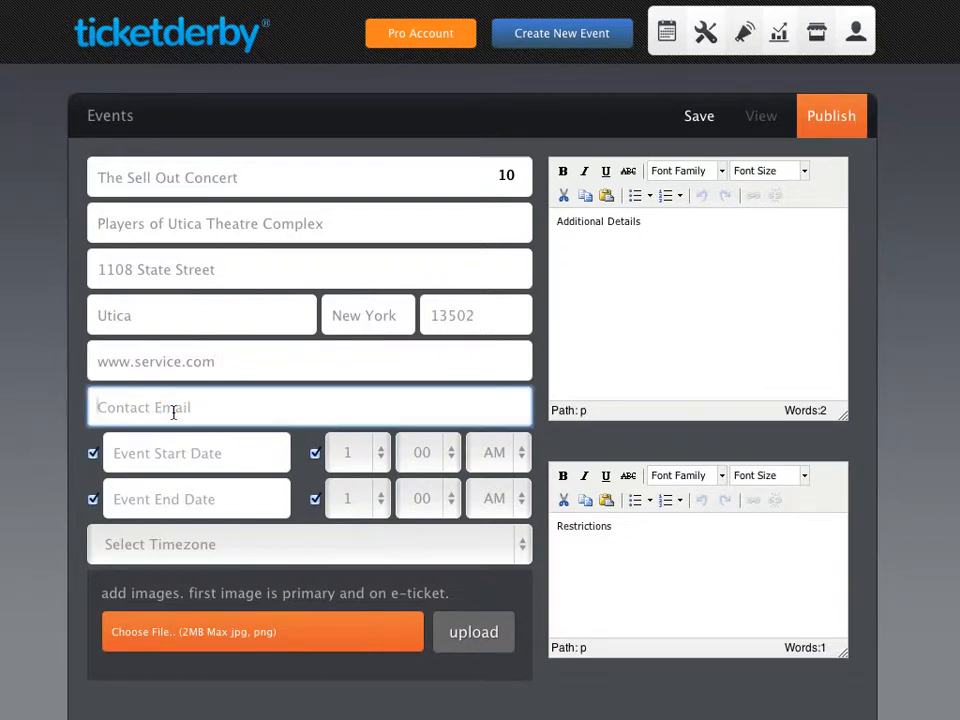
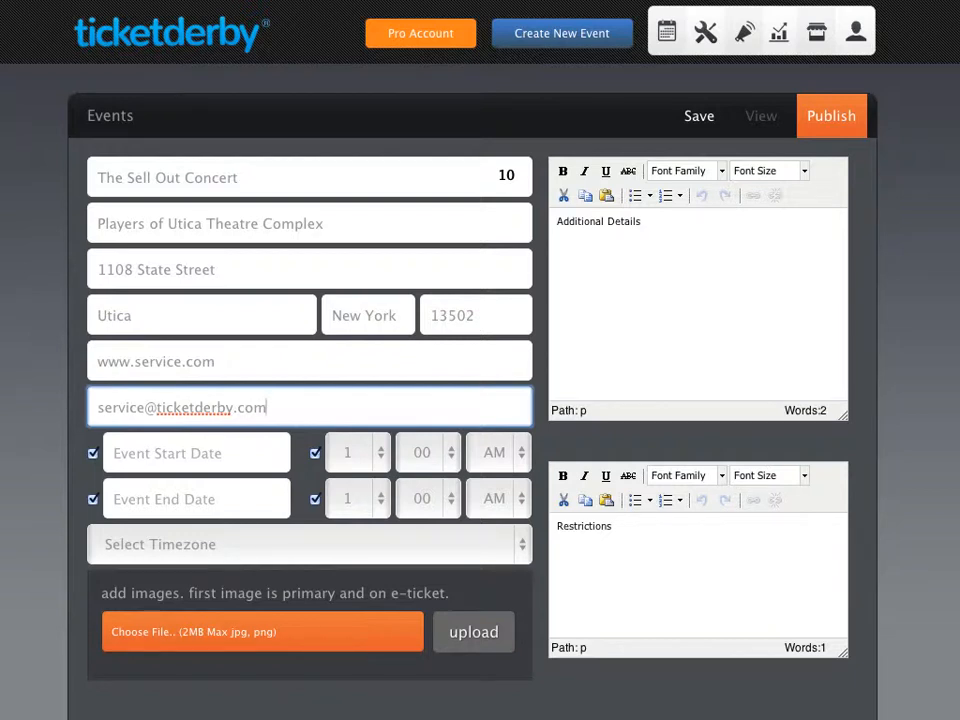
# - Set the event start to April 10, 2013 at 5 PM
pyautogui.click(189, 452)
pyautogui.click(371, 496)
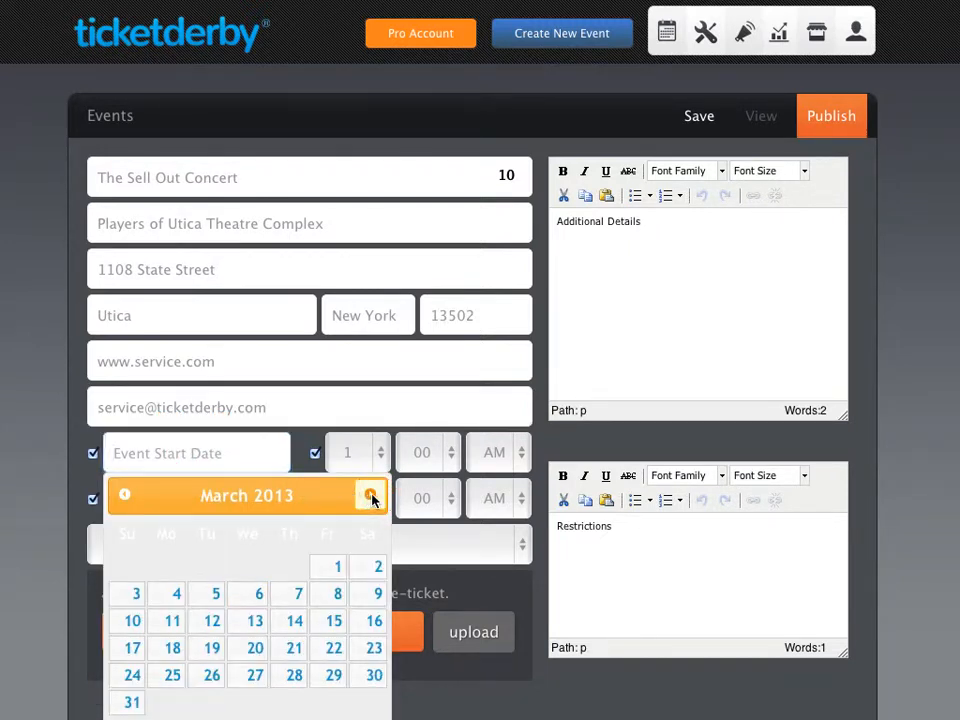
pyautogui.click(371, 496)
pyautogui.click(250, 593)
pyautogui.click(356, 454)
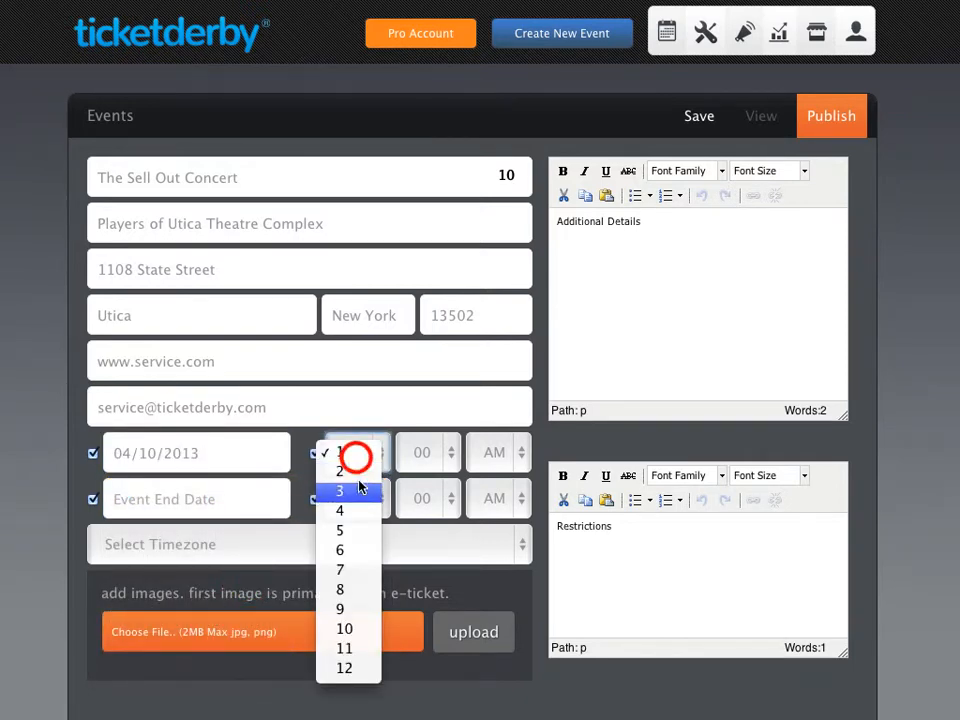
pyautogui.click(356, 525)
pyautogui.click(496, 449)
pyautogui.click(490, 476)
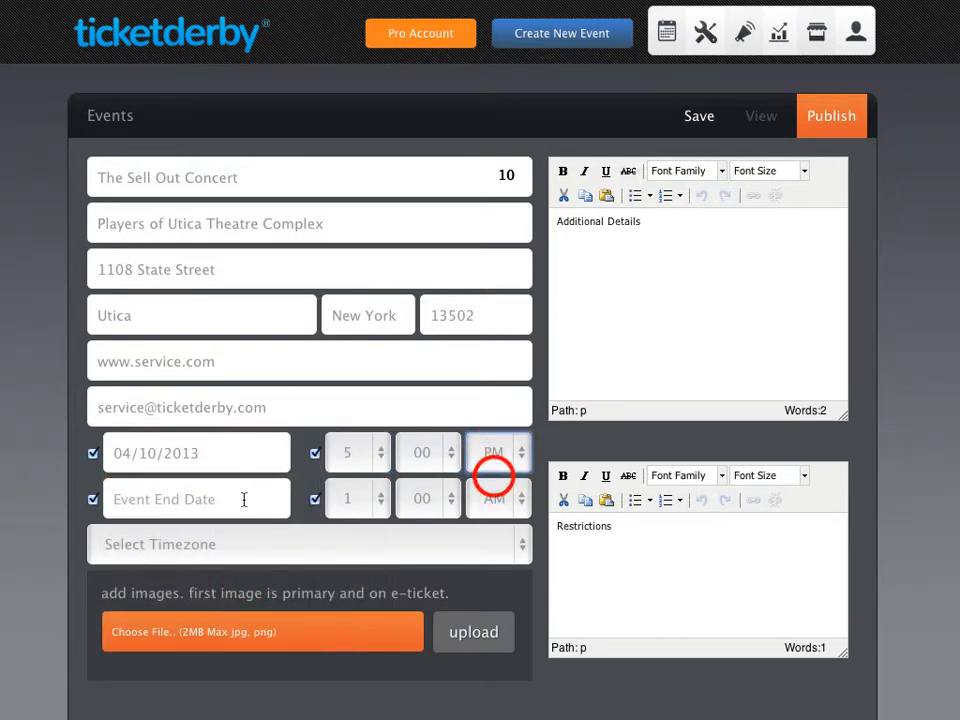
# - Set the event end to April 10, 2013 at 11 PM
pyautogui.click(243, 498)
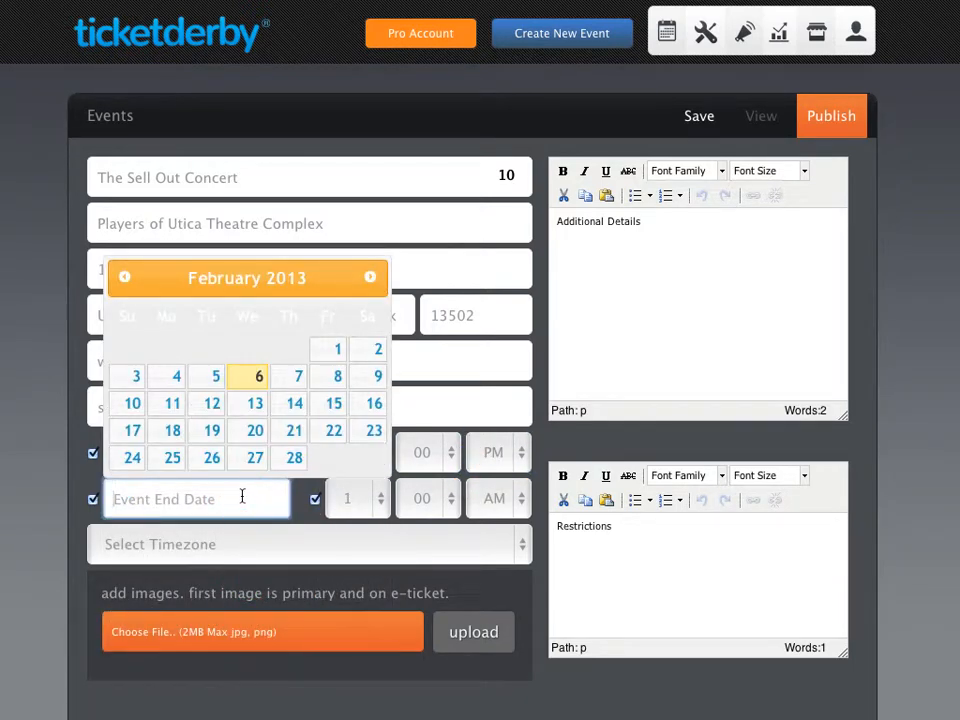
pyautogui.click(371, 277)
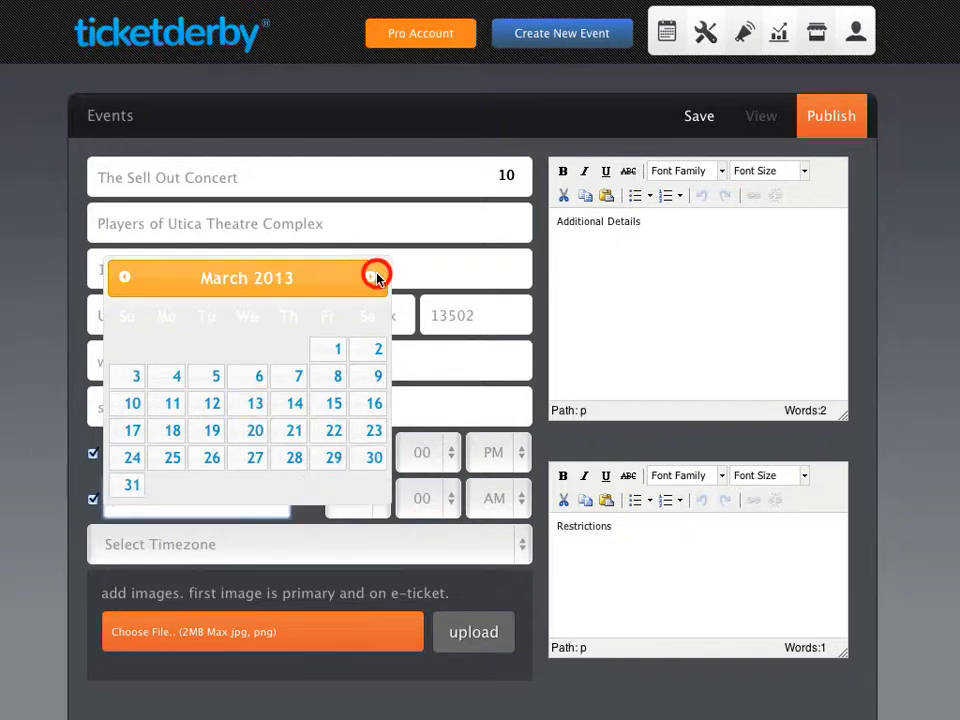
pyautogui.click(371, 277)
pyautogui.click(252, 379)
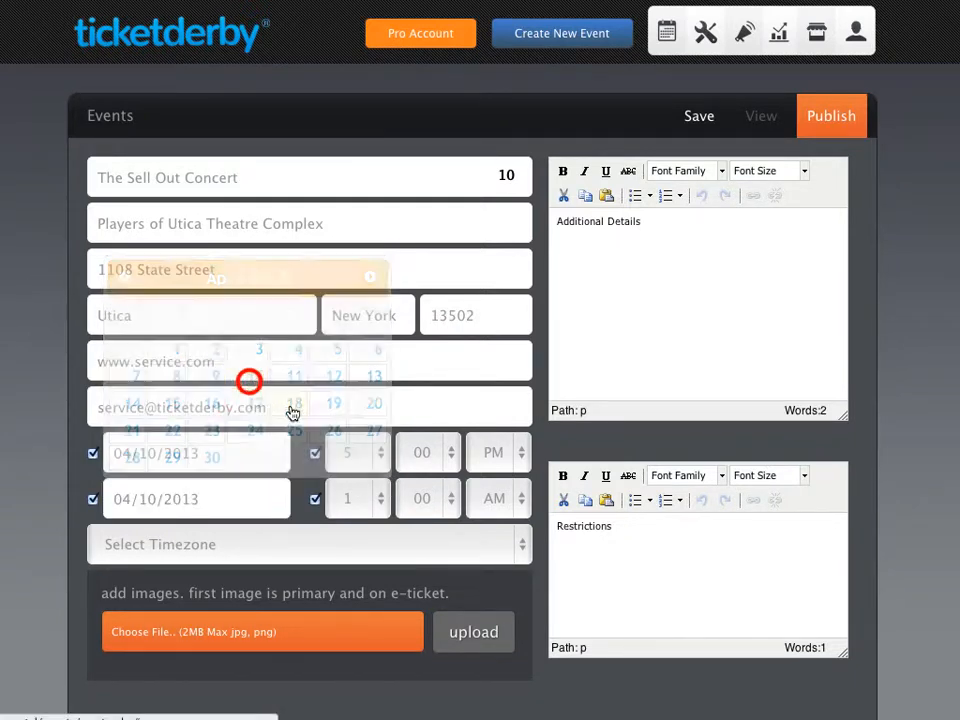
pyautogui.click(371, 503)
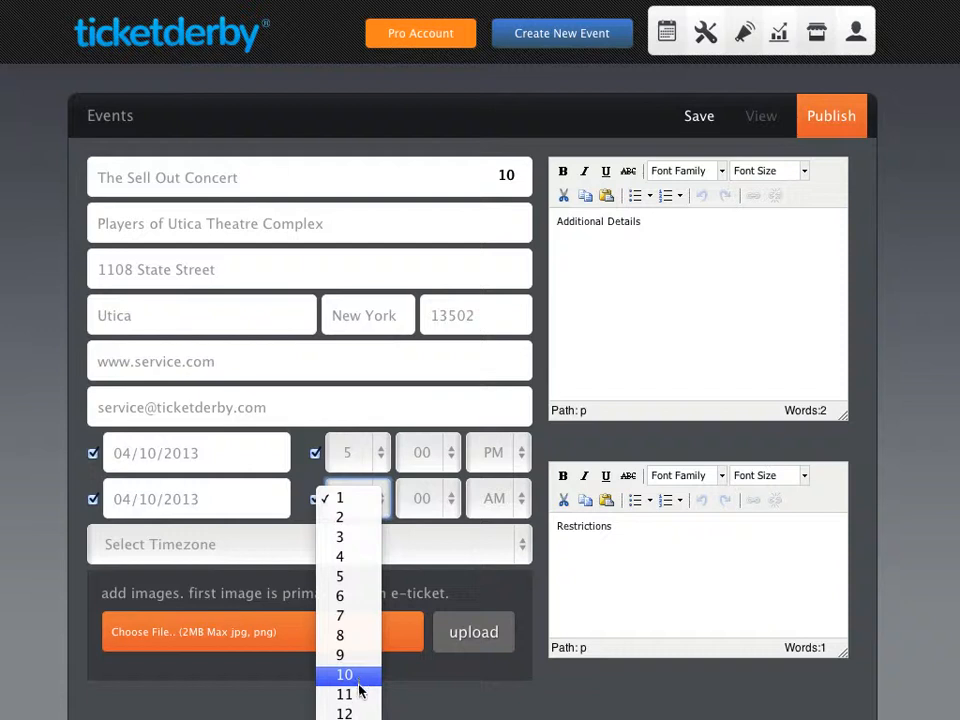
pyautogui.click(364, 692)
pyautogui.click(492, 505)
pyautogui.click(493, 518)
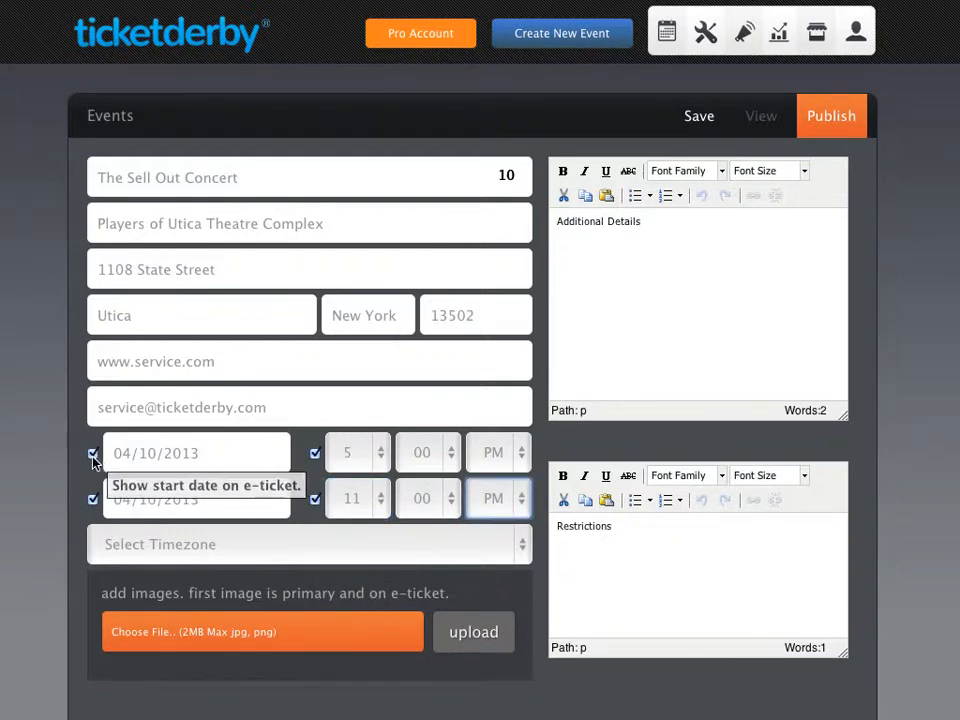
# - Adjust the e-ticket date and time display options and set the timezone to Eastern
pyautogui.click(94, 455)
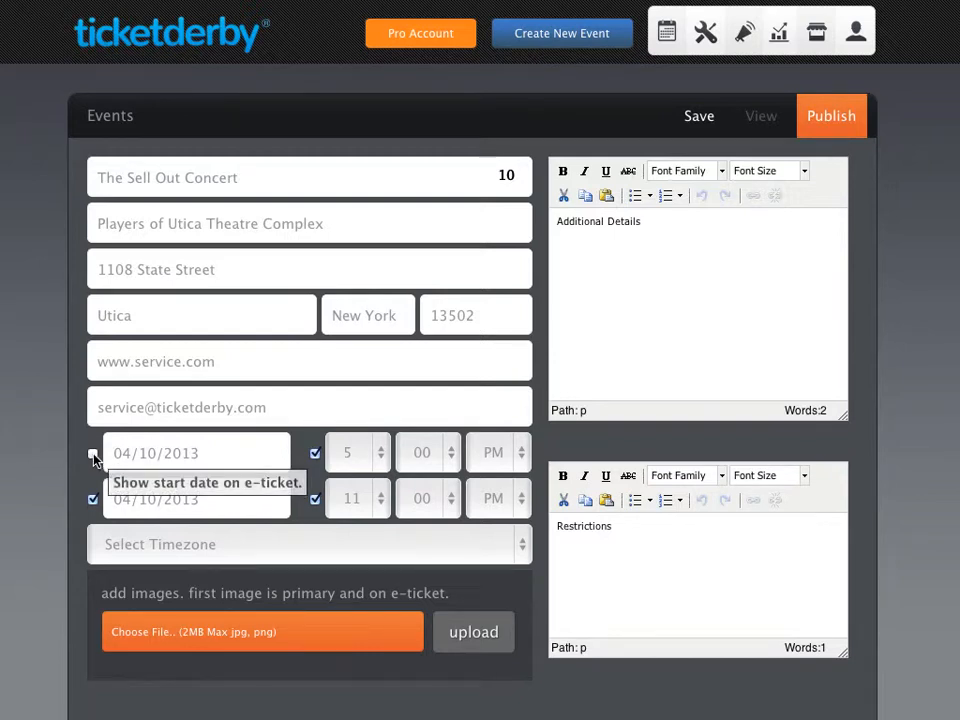
pyautogui.click(93, 454)
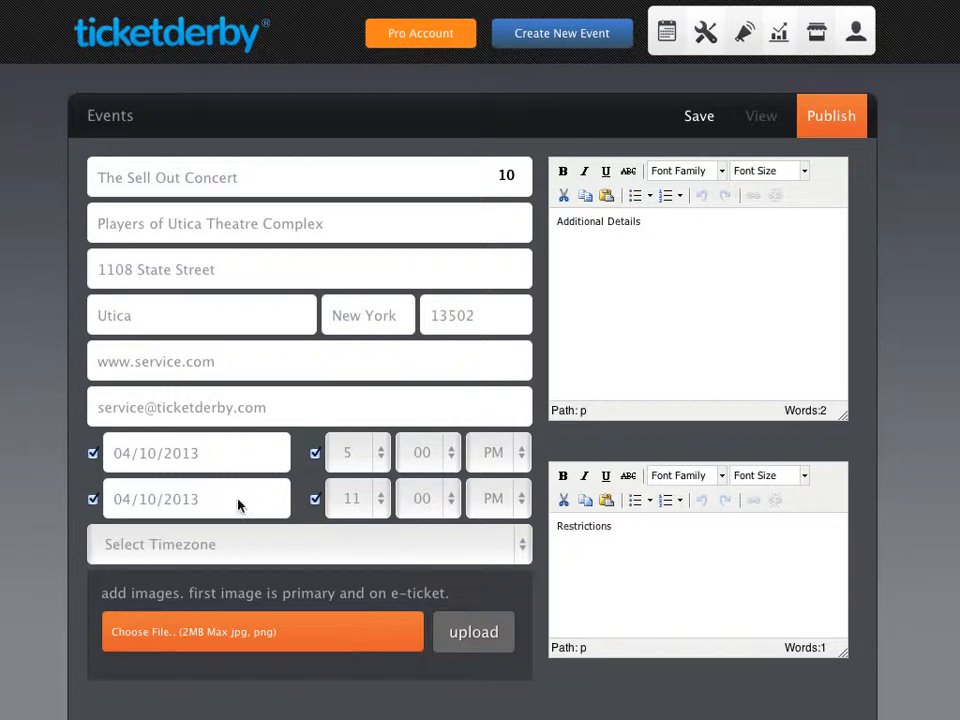
pyautogui.click(315, 499)
pyautogui.click(293, 544)
pyautogui.click(293, 563)
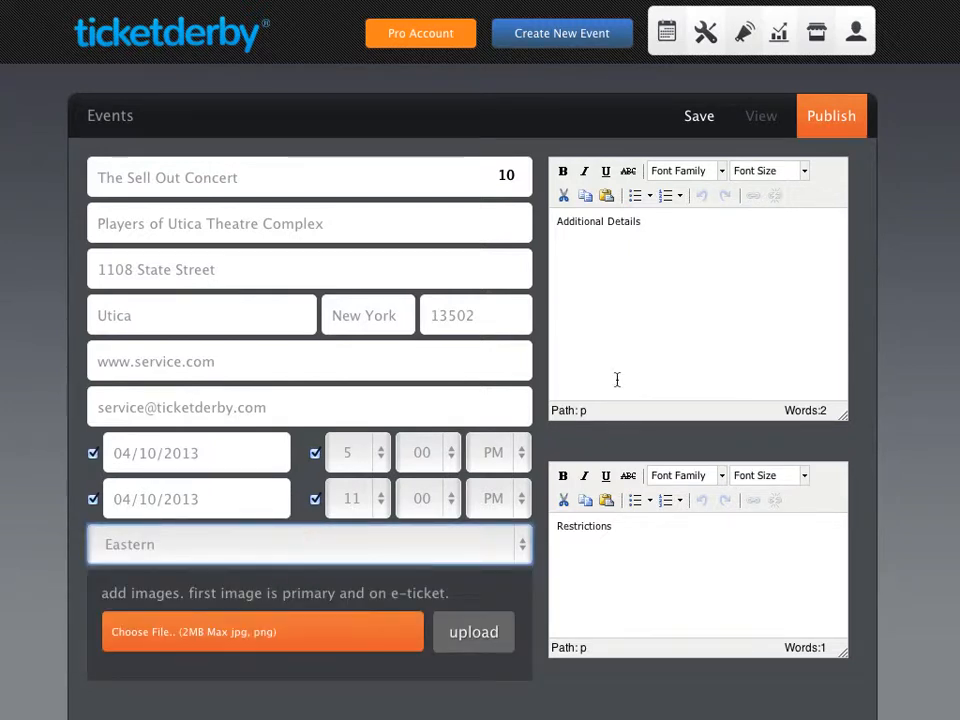
# - Paste the concert description into Additional Details and bold its closing food sentence
pyautogui.click(628, 301)
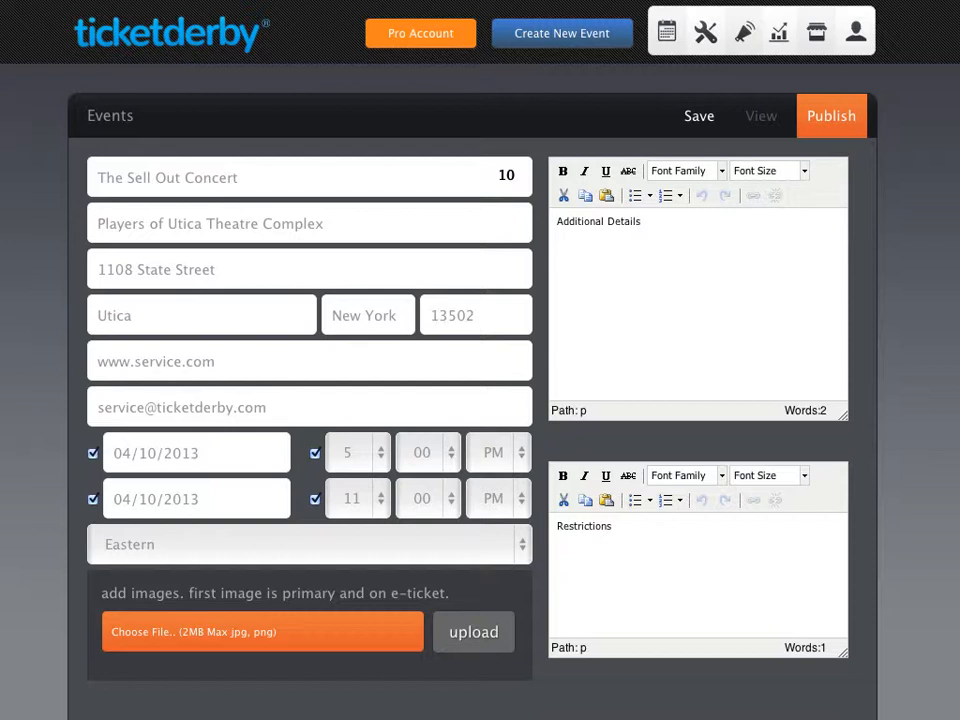
pyautogui.moveTo(686, 287); pyautogui.dragTo(521, 219)
pyautogui.write("Help us celebrate our great cause by joining us for the benefit concert. It will be fun for the whole family. Bring a blanket and some lawn chairs. Food will be available by Jimmy P's BBQ.")
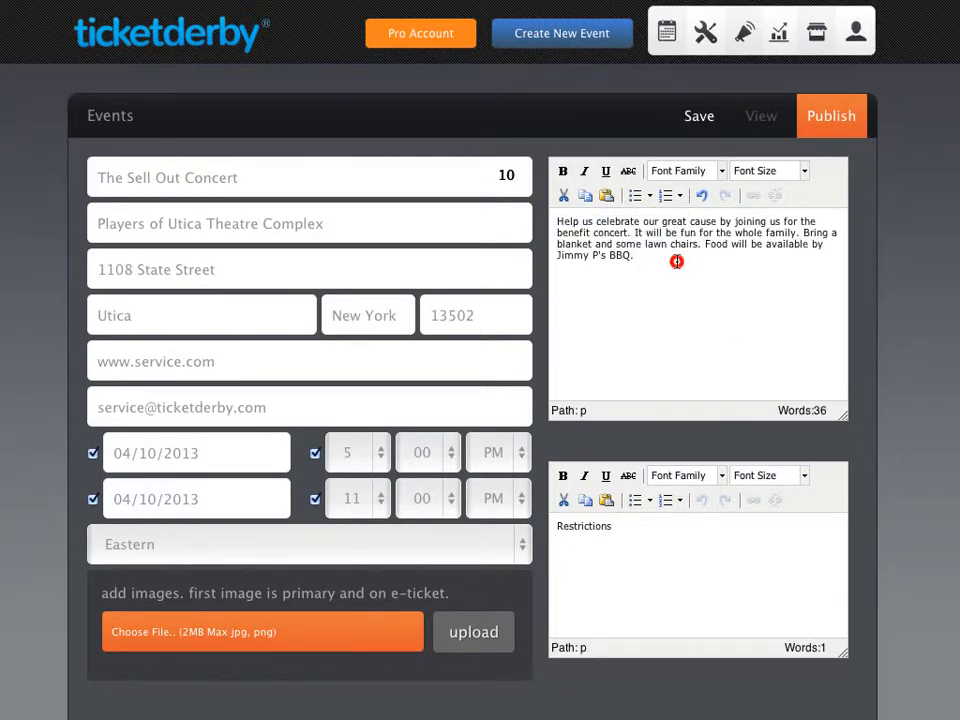
pyautogui.moveTo(677, 259); pyautogui.dragTo(705, 246)
pyautogui.click(562, 170)
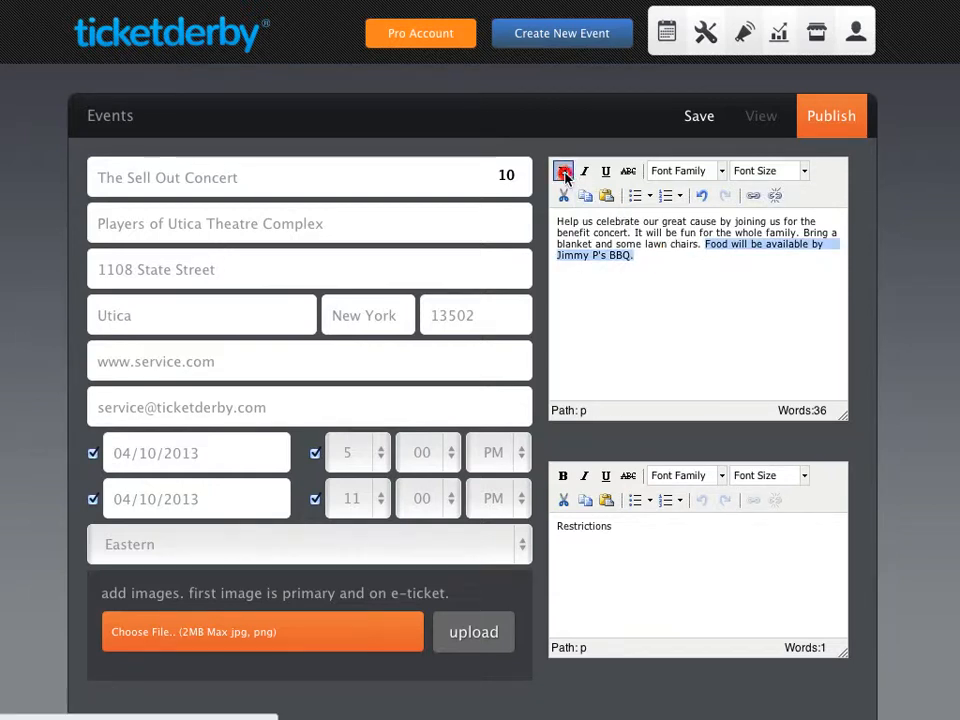
pyautogui.click(697, 273)
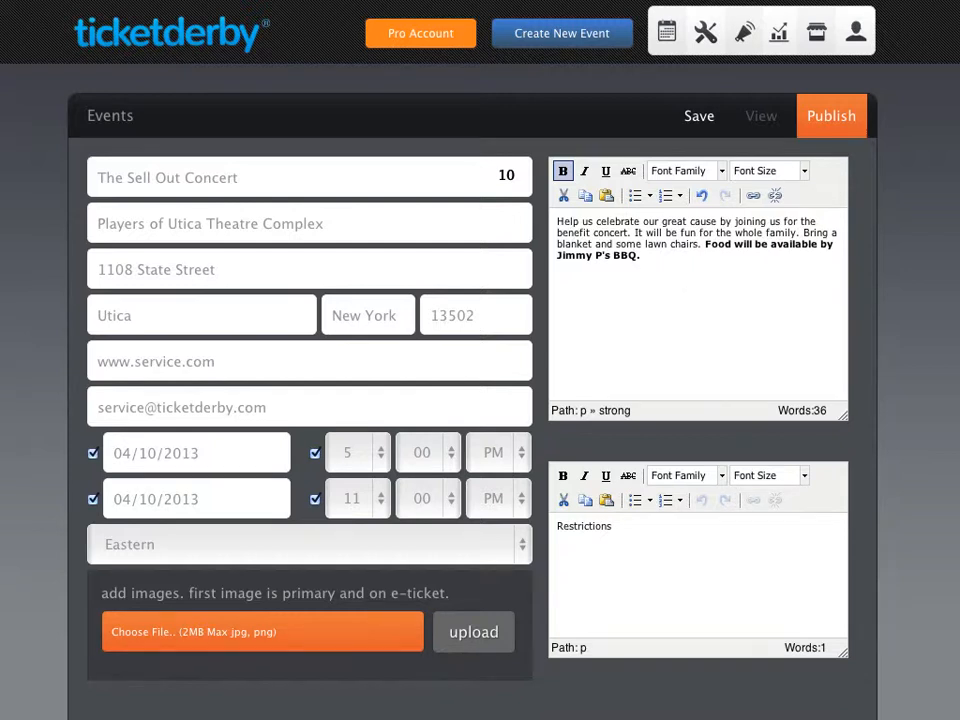
# - Replace the Restrictions placeholder with the rules: no glass bottles, no flash photography, no refunds
pyautogui.click(671, 553)
pyautogui.moveTo(620, 527); pyautogui.dragTo(550, 528)
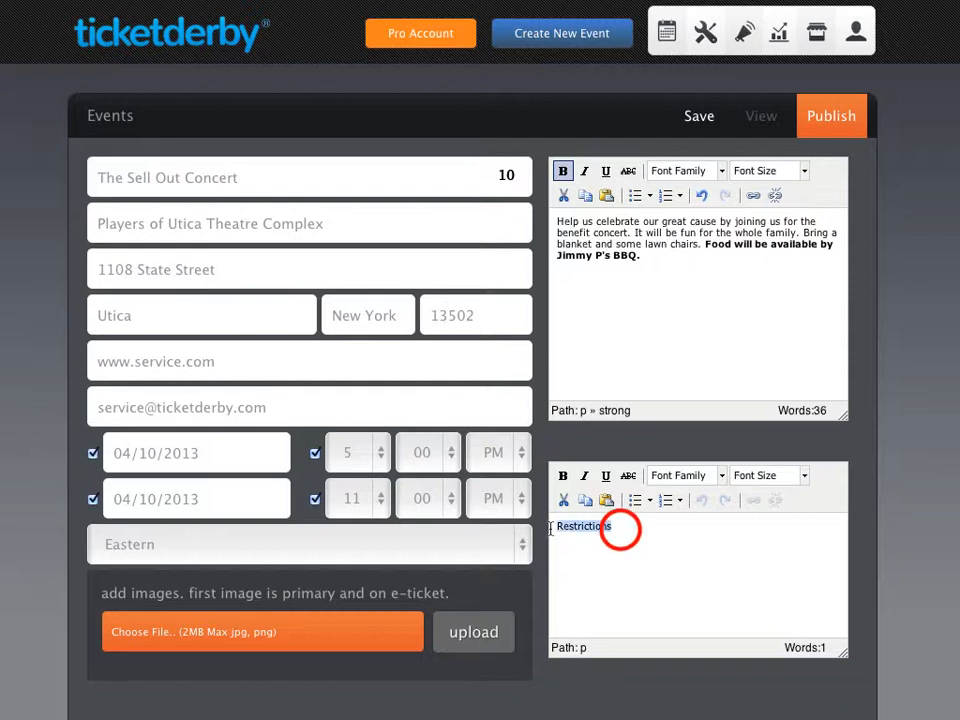
pyautogui.write('No glass bottles or flash photography please. No refunds. Exchanges are permitted.')
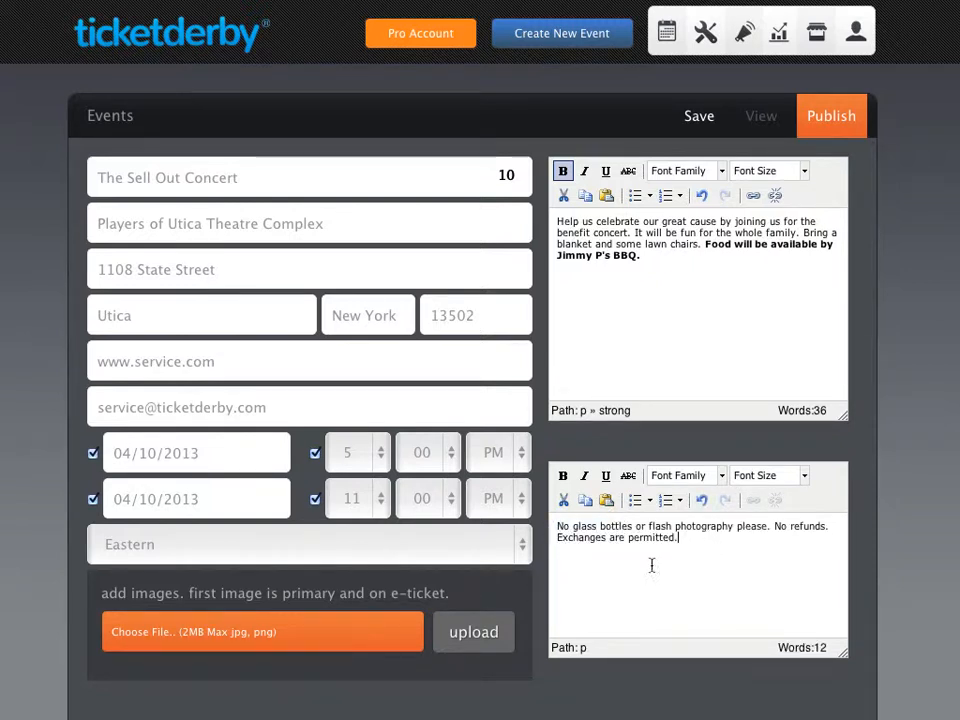
# - Upload eventpic1.jpeg (SOLD OUT) and eventpic2.jpeg as event images
pyautogui.scroll(-3, 534, 594)
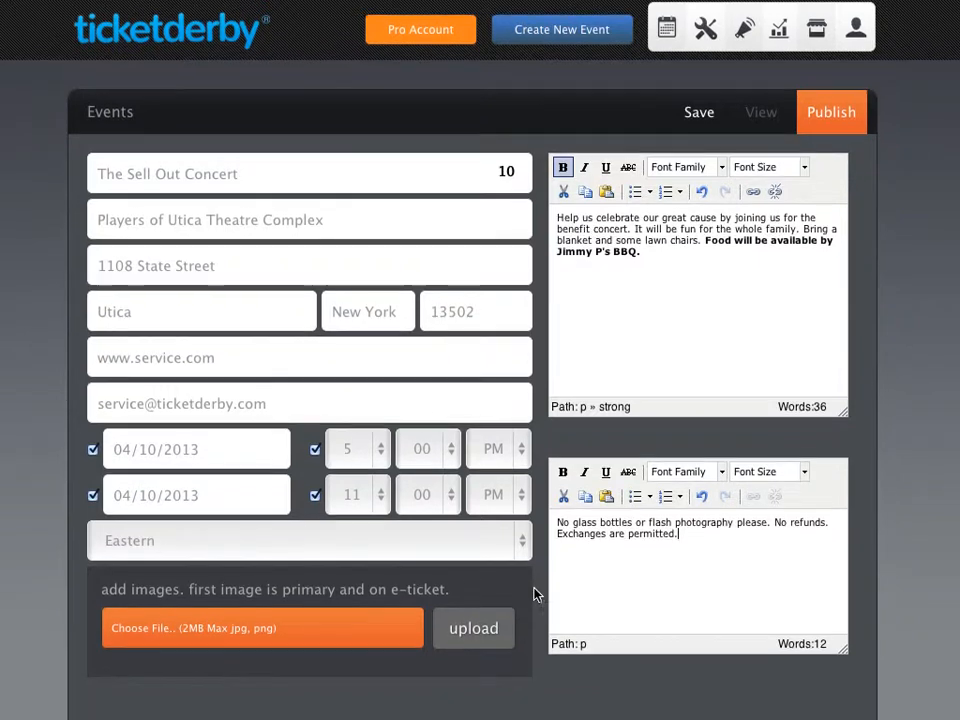
pyautogui.scroll(-1, 534, 594)
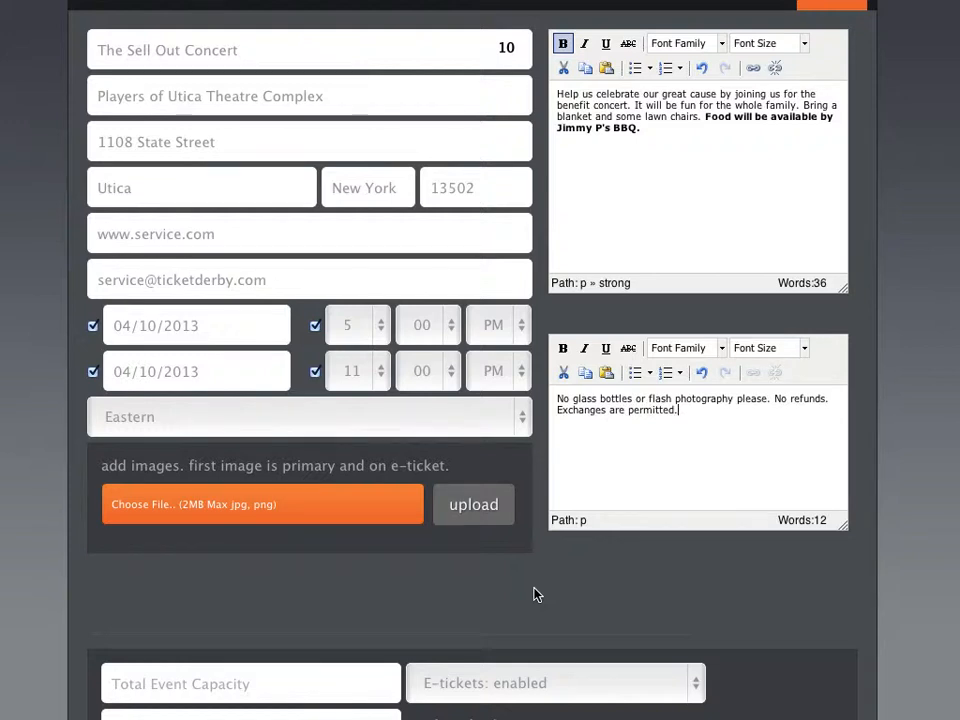
pyautogui.scroll(-1, 534, 594)
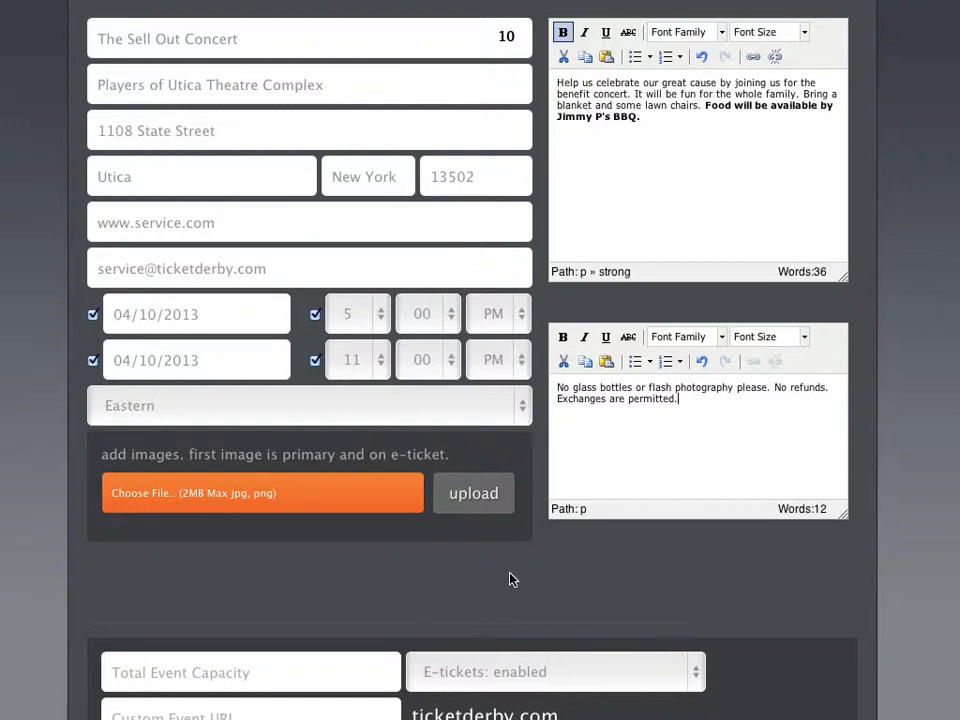
pyautogui.click(260, 500)
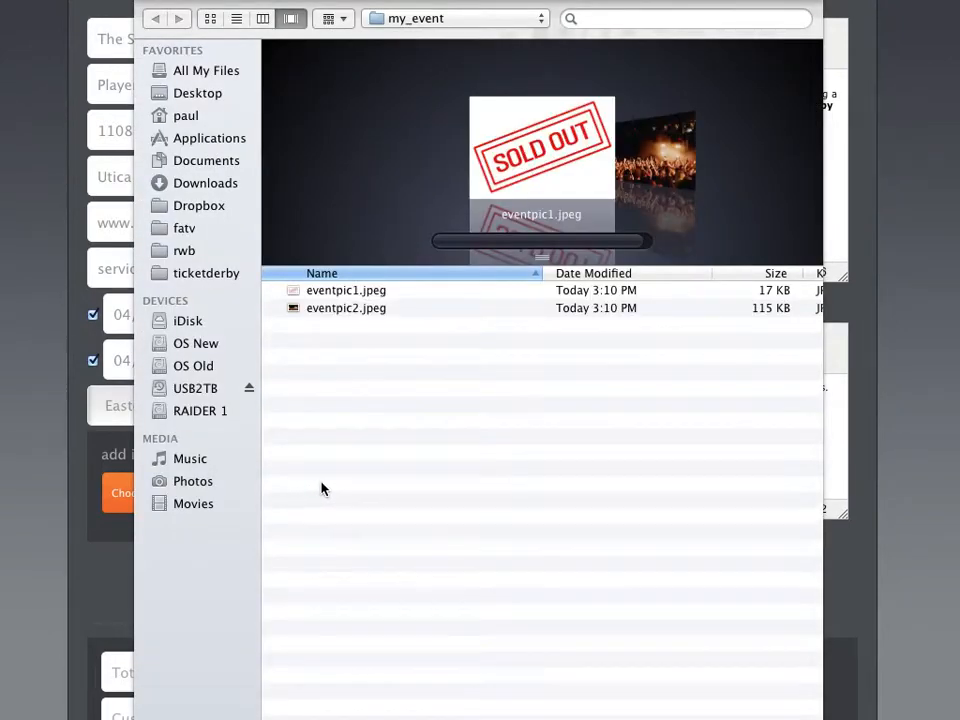
pyautogui.click(346, 290)
pyautogui.press('Return')
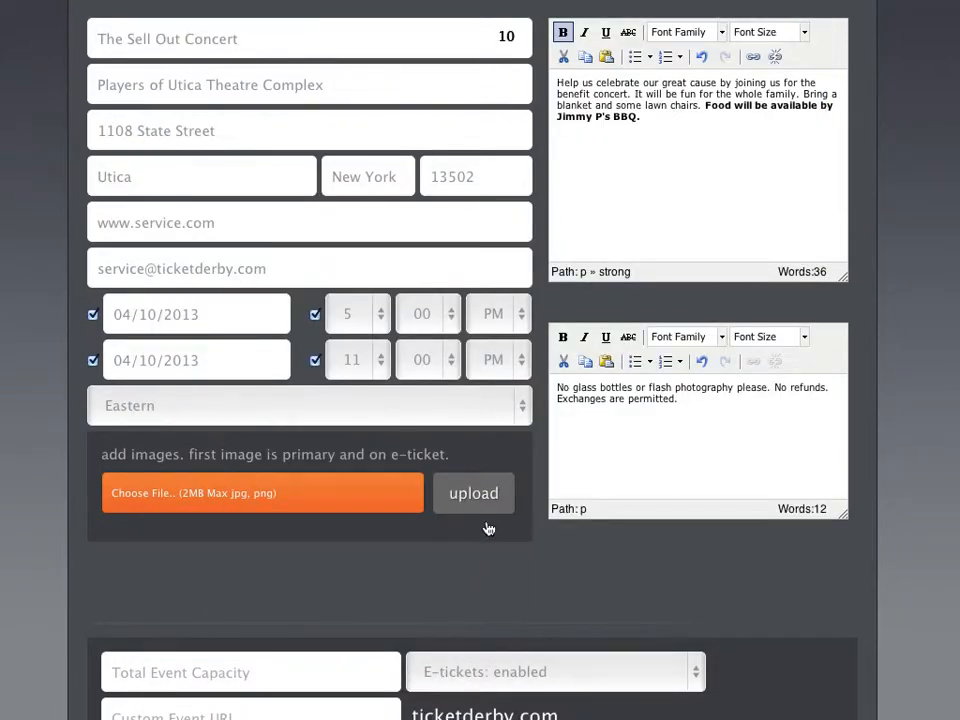
pyautogui.click(487, 510)
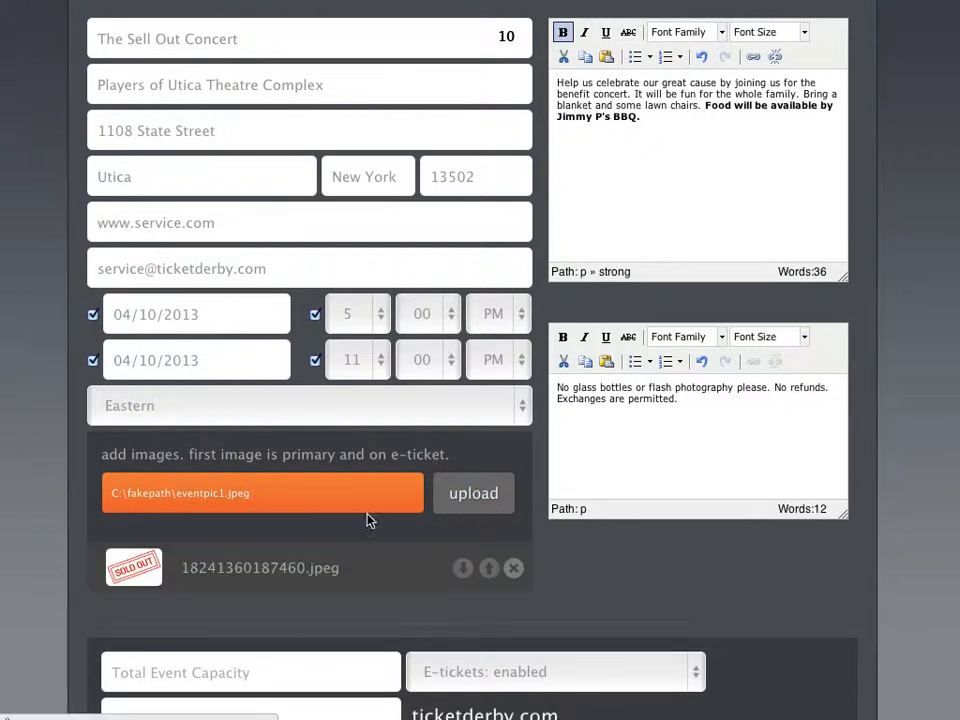
pyautogui.click(222, 493)
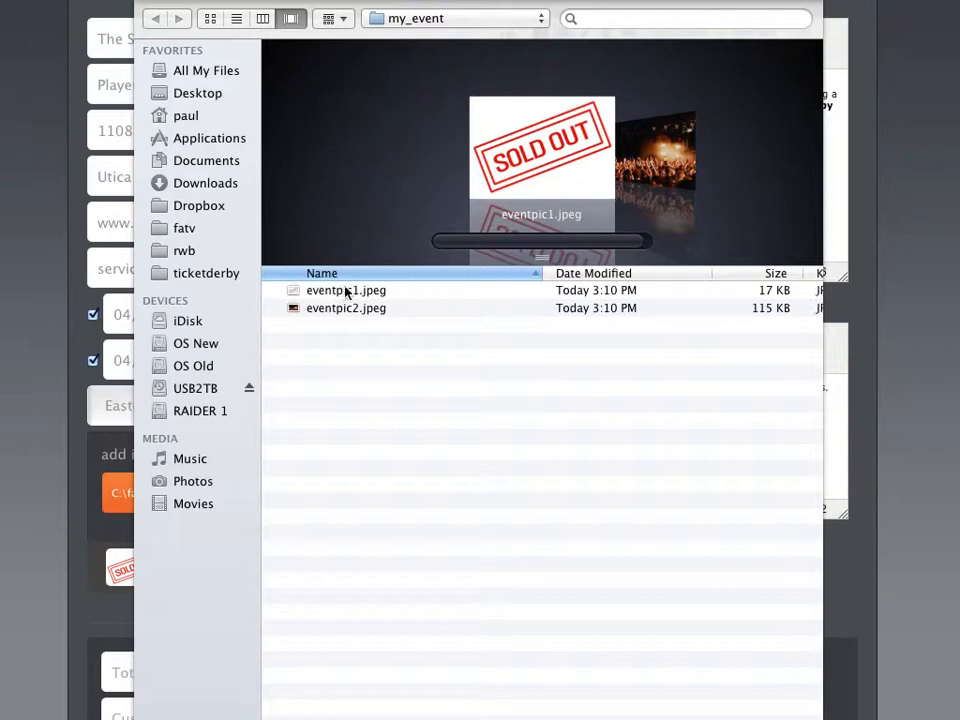
pyautogui.click(343, 308)
pyautogui.press('Return')
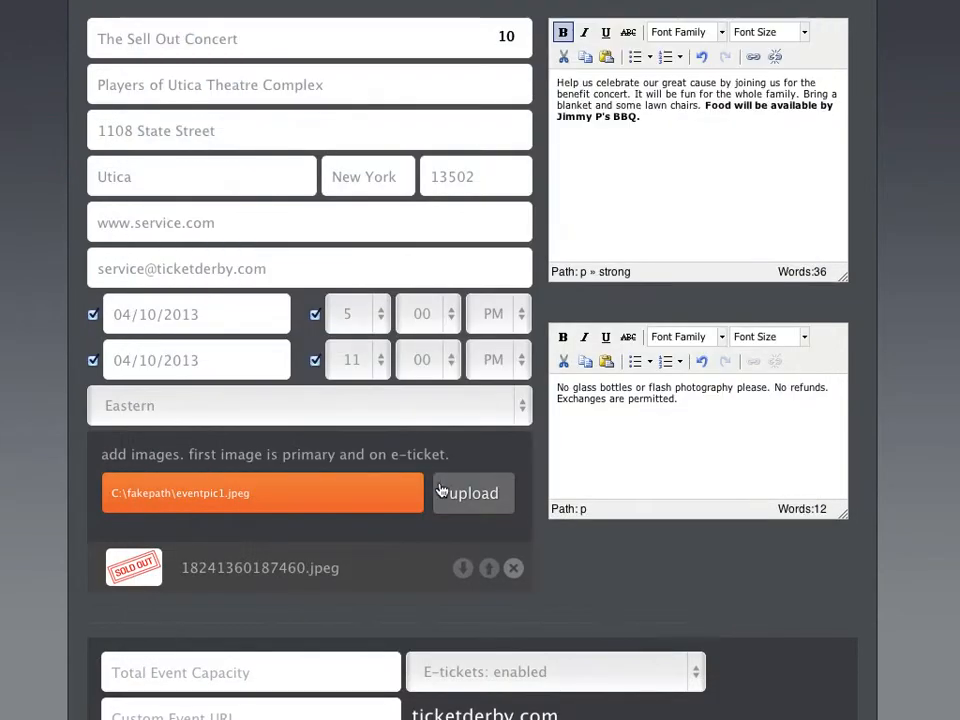
pyautogui.click(469, 493)
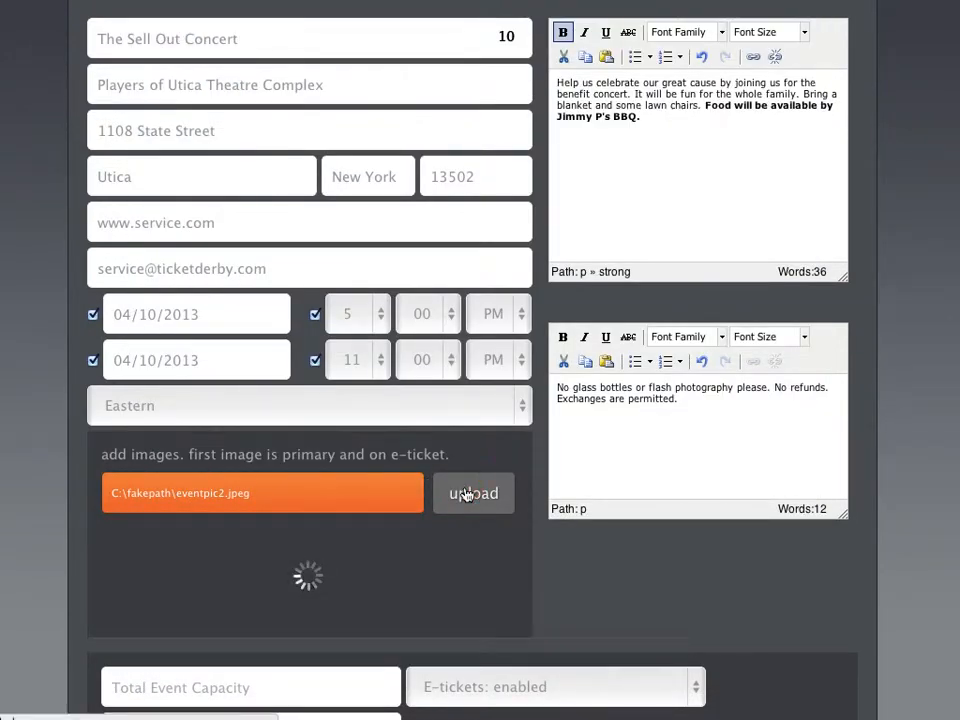
# - Try reordering the images, then delete the SOLD OUT image, leaving only the crowd photo
pyautogui.scroll(-1, 469, 493)
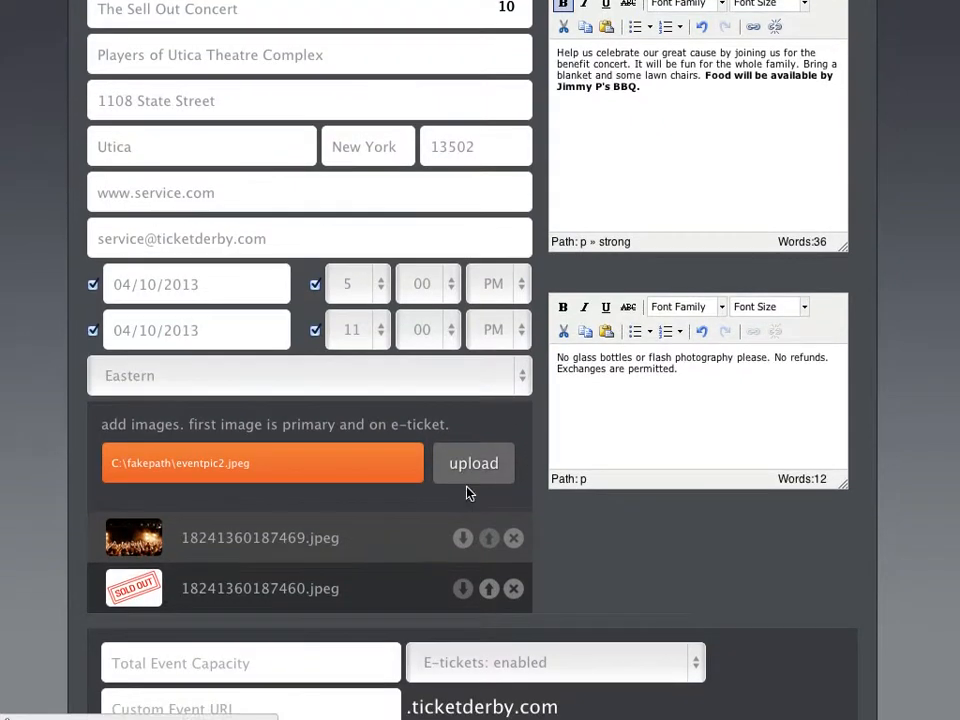
pyautogui.moveTo(183, 530); pyautogui.dragTo(364, 529)
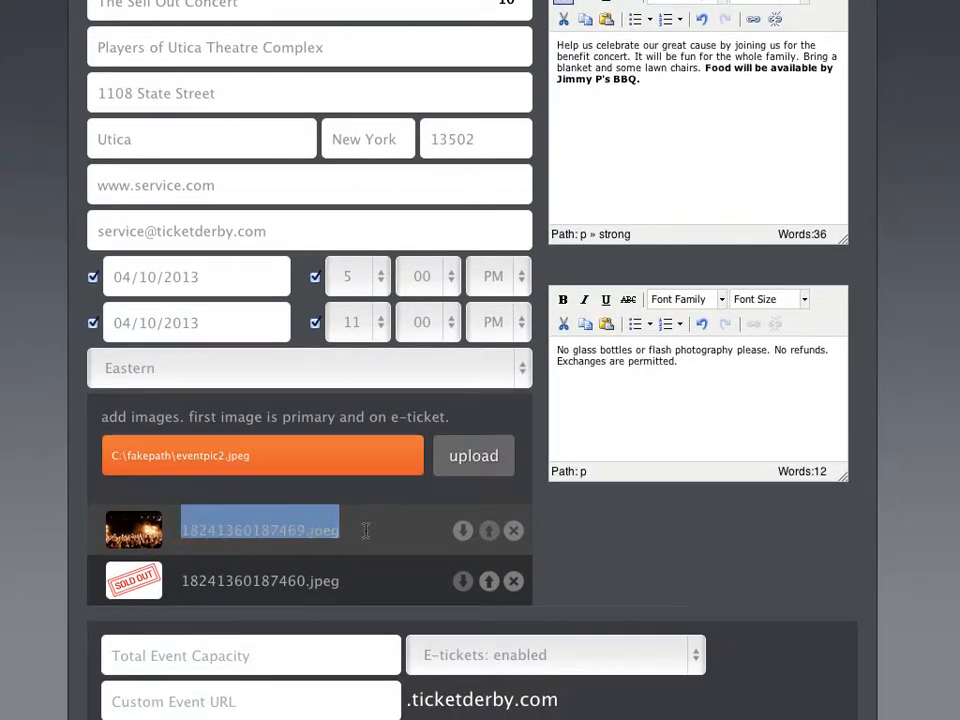
pyautogui.click(365, 540)
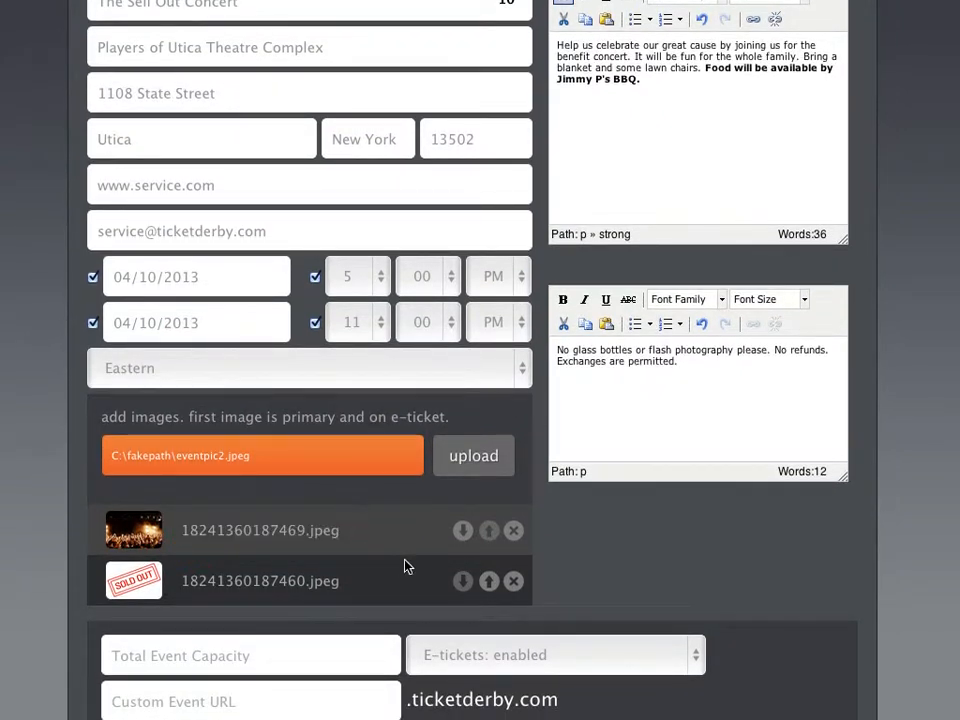
pyautogui.click(489, 581)
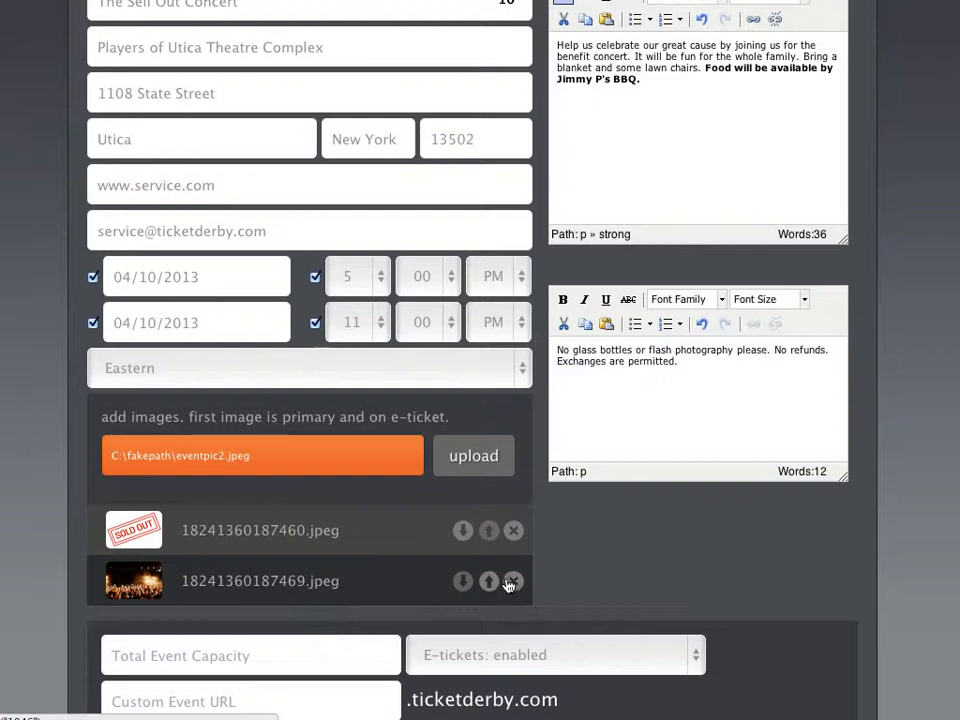
pyautogui.click(464, 534)
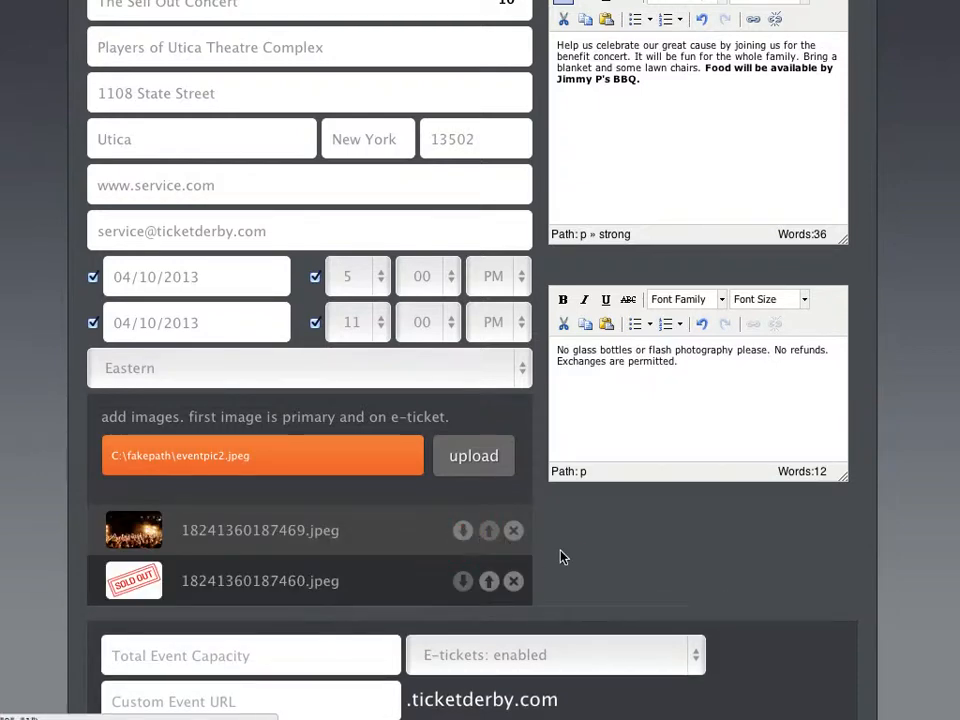
pyautogui.scroll(-2, 582, 551)
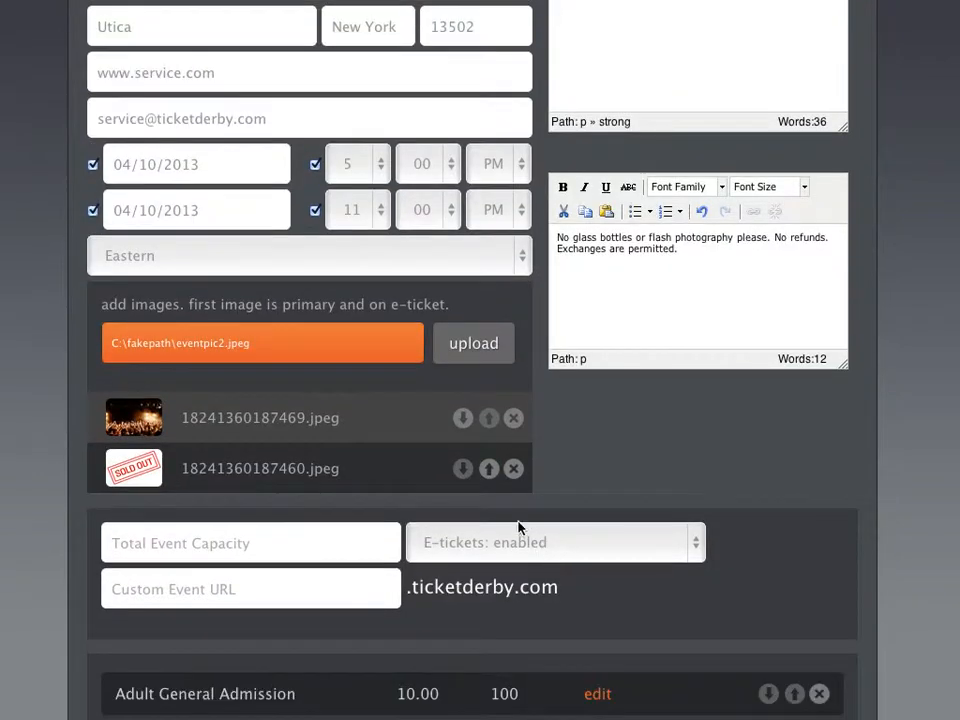
pyautogui.click(513, 469)
pyautogui.scroll(-1, 538, 476)
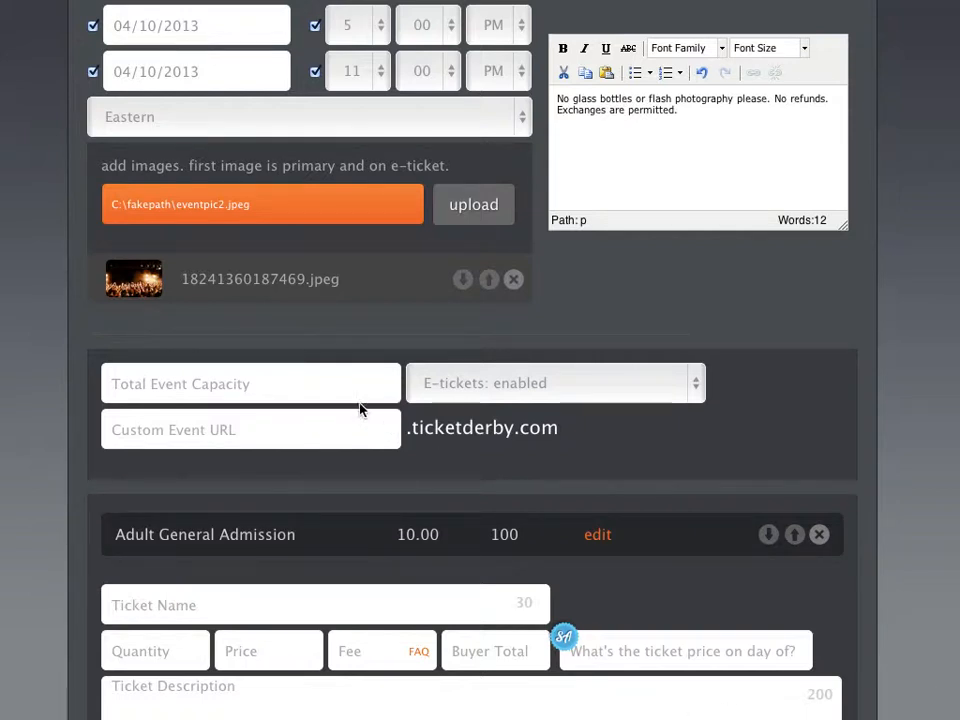
pyautogui.click(297, 390)
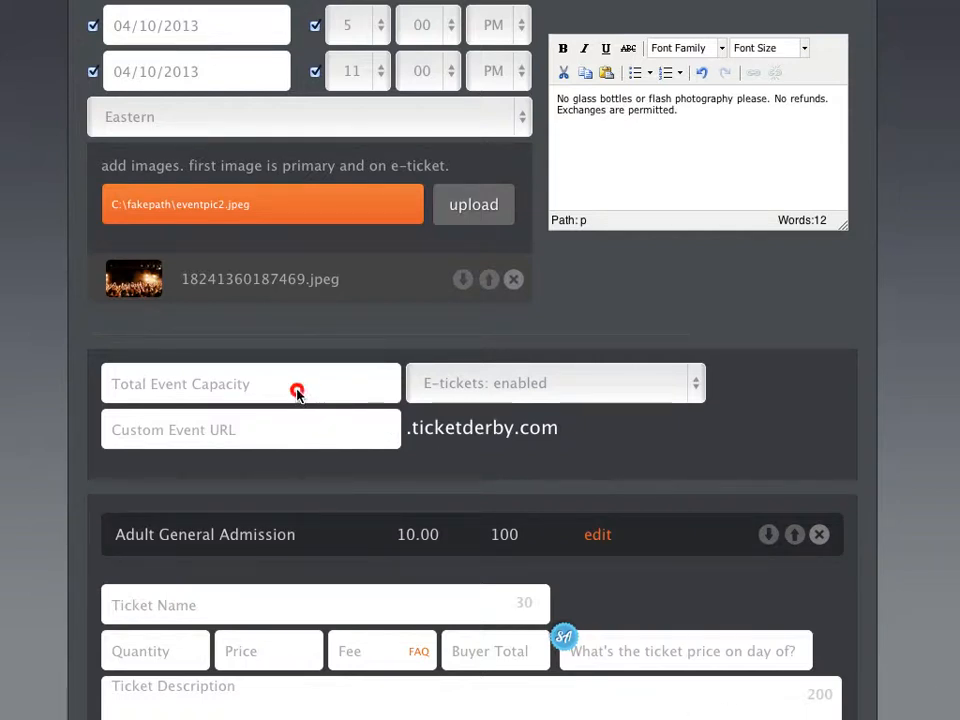
pyautogui.click(456, 385)
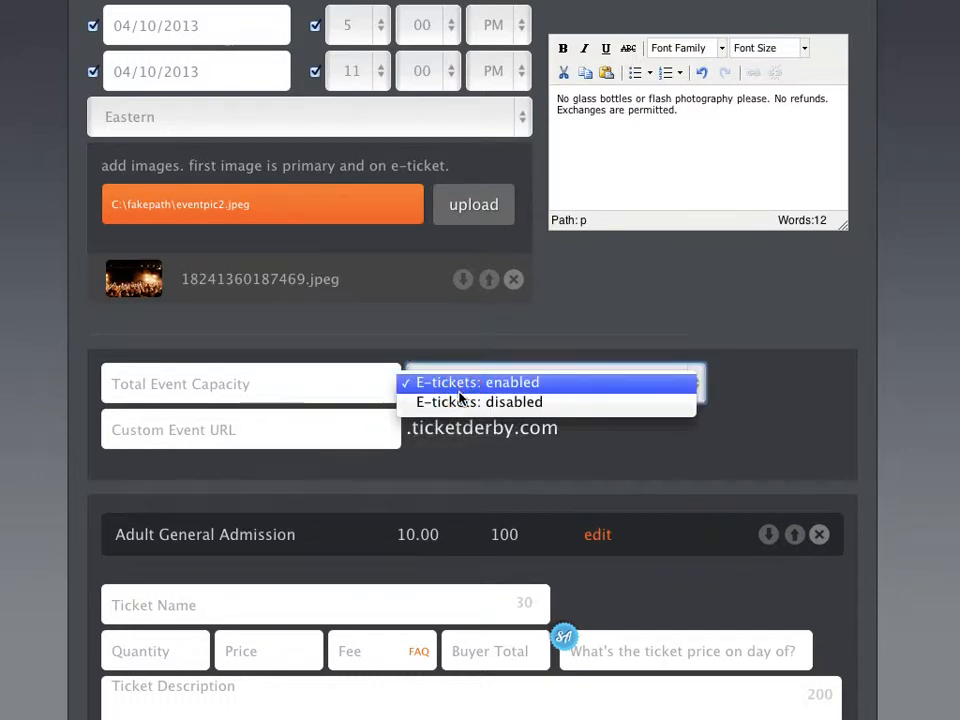
pyautogui.click(462, 383)
pyautogui.click(345, 421)
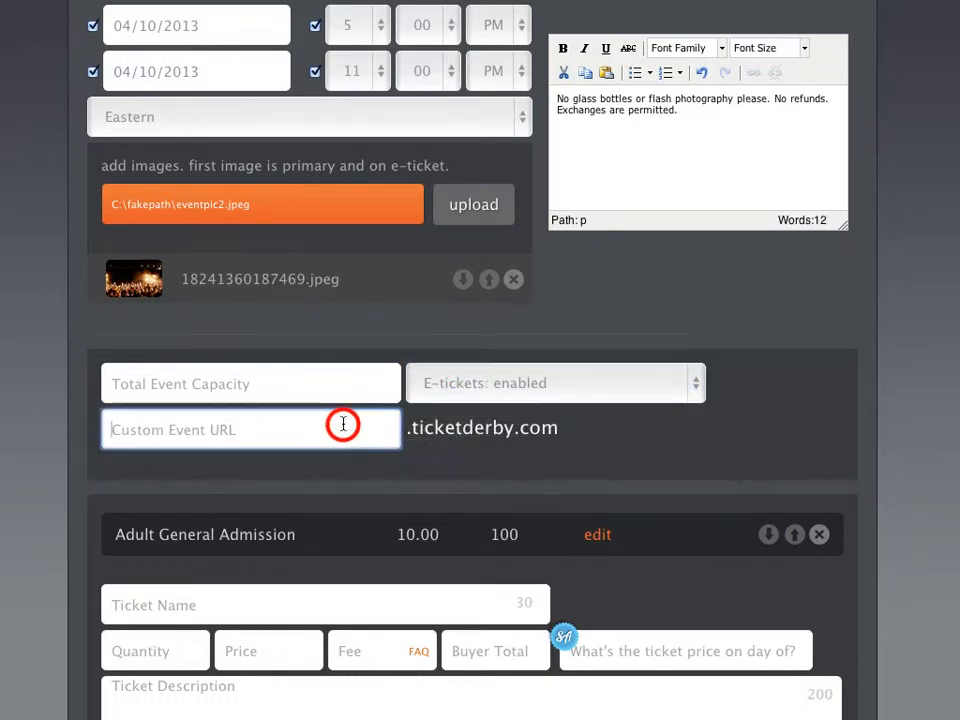
pyautogui.click(344, 378)
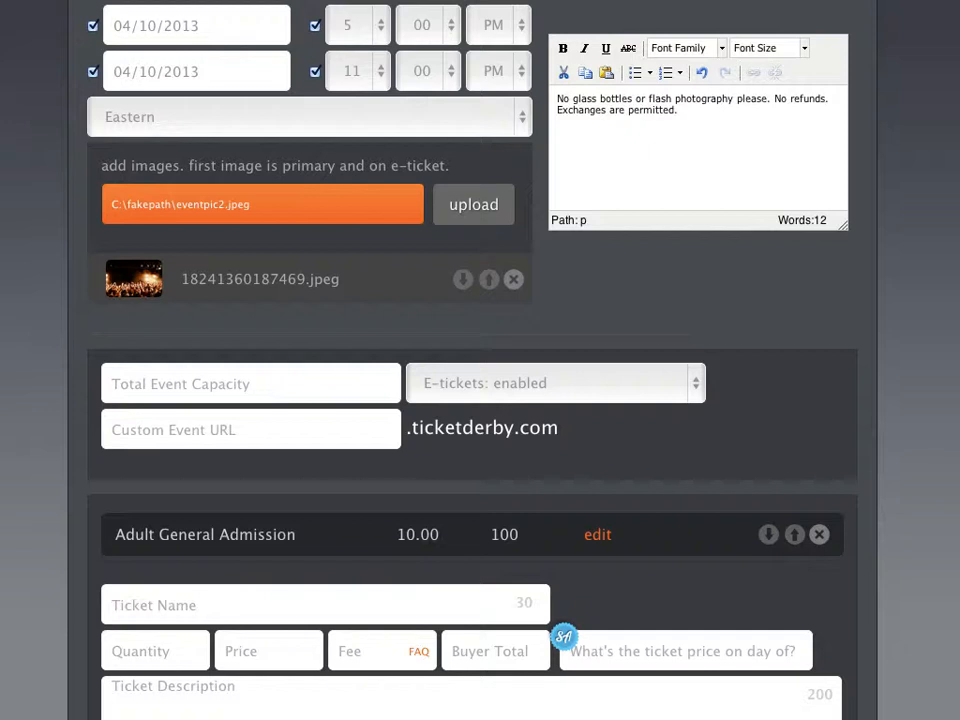
# - Set capacity to 500, keep e-tickets enabled, and claim the URL selloutconcert1.ticketderby.com
pyautogui.click(355, 386)
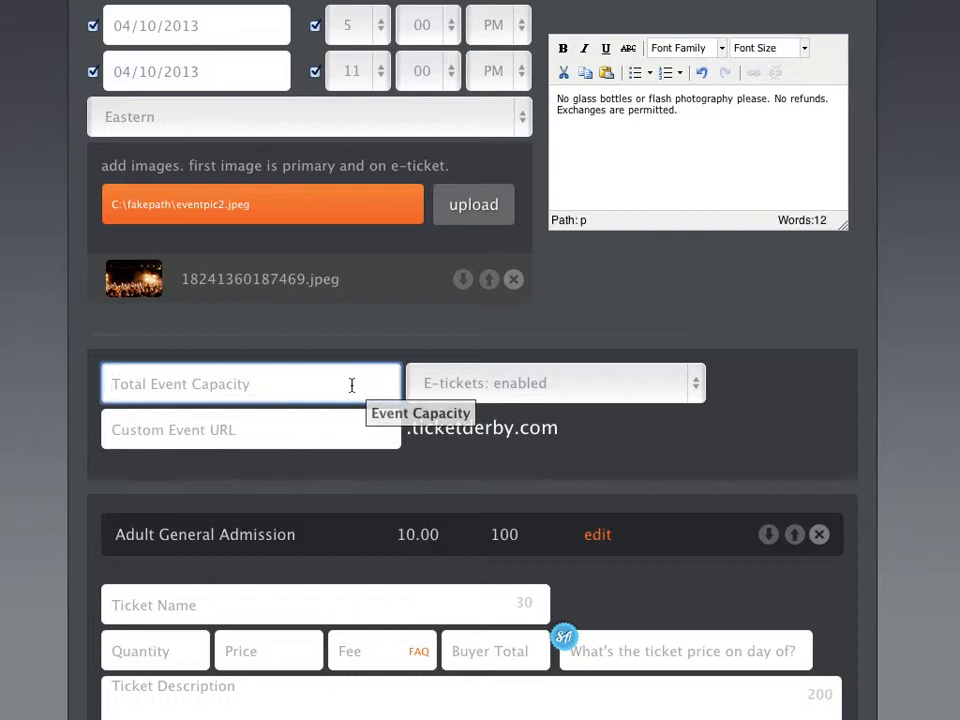
pyautogui.write('500')
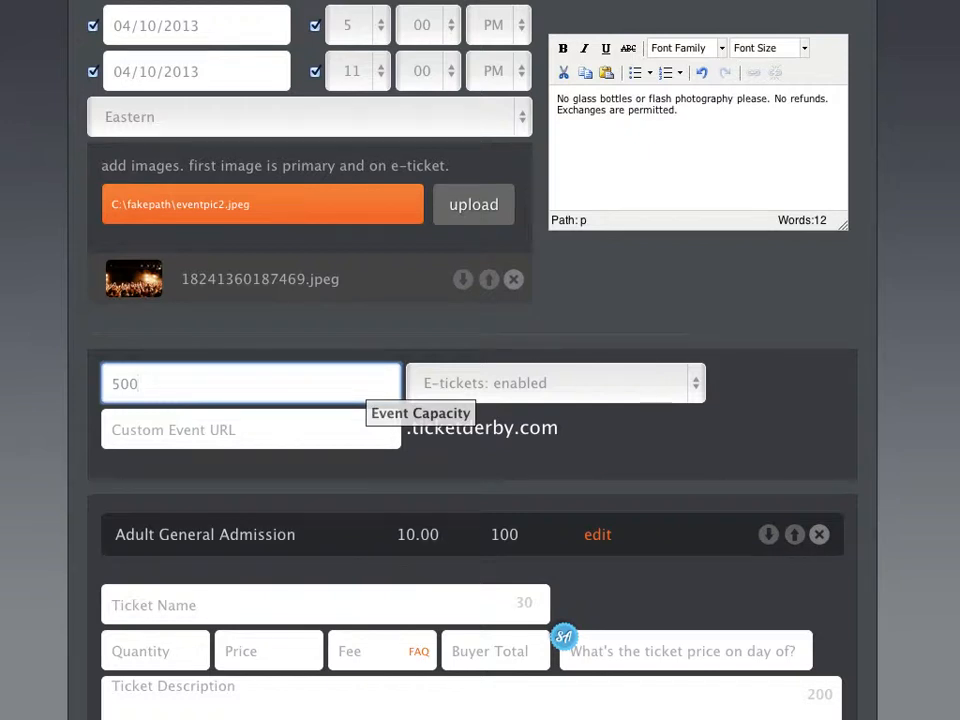
pyautogui.click(487, 393)
pyautogui.click(489, 386)
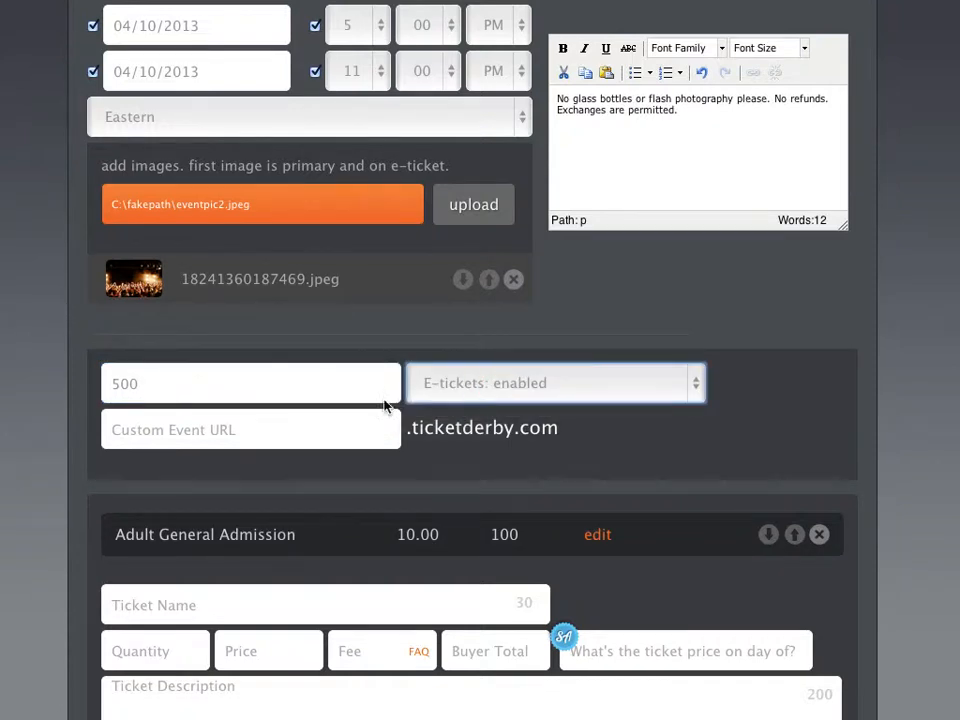
pyautogui.click(311, 427)
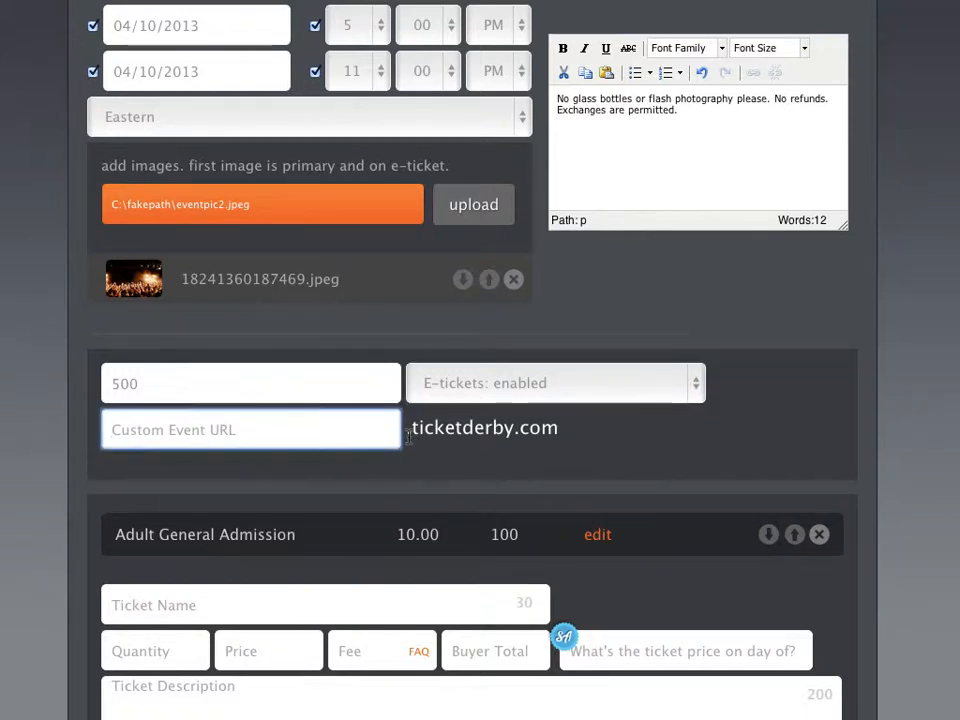
pyautogui.write('sellou')
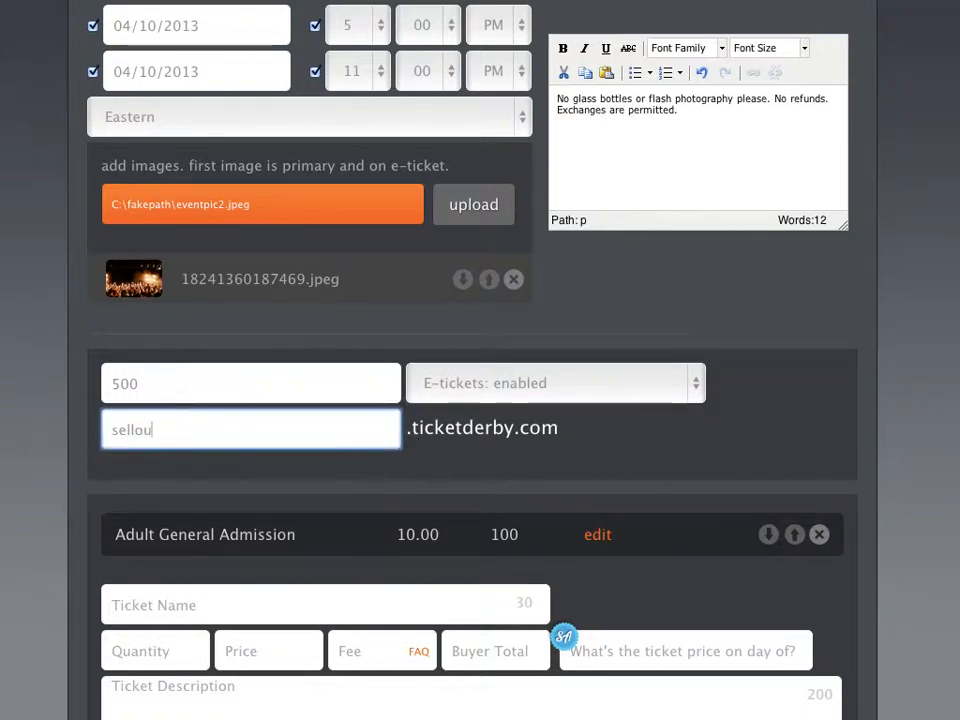
pyautogui.write('tconcert1')
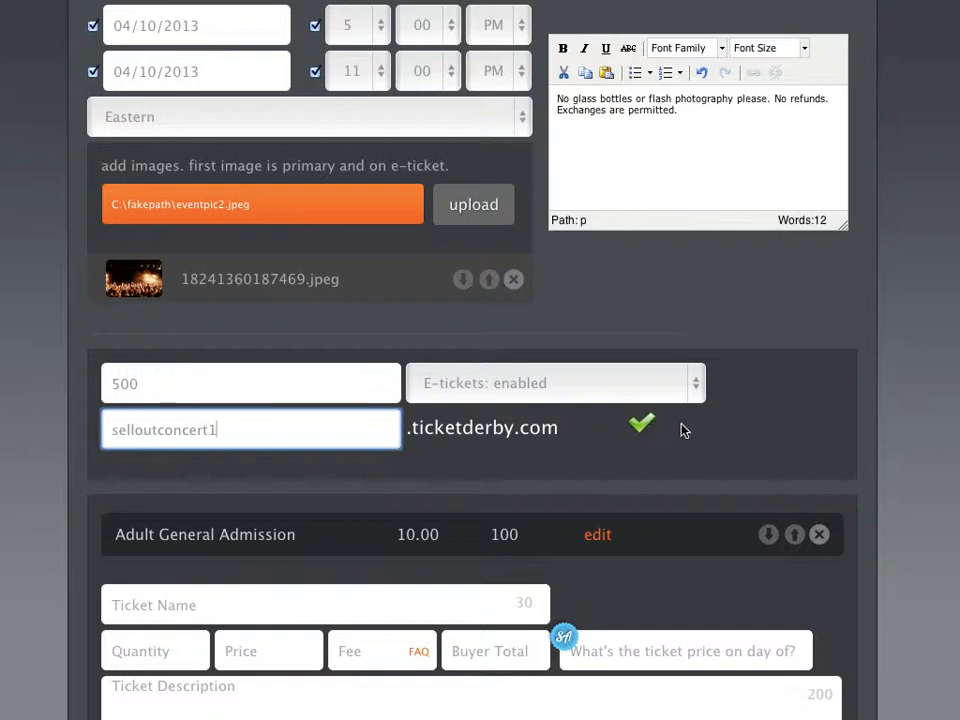
pyautogui.scroll(-2, 681, 430)
# - Fill in a Veterans Admission ticket with quantity 100 and price 8, giving a $2.05 fee
pyautogui.scroll(-3, 681, 430)
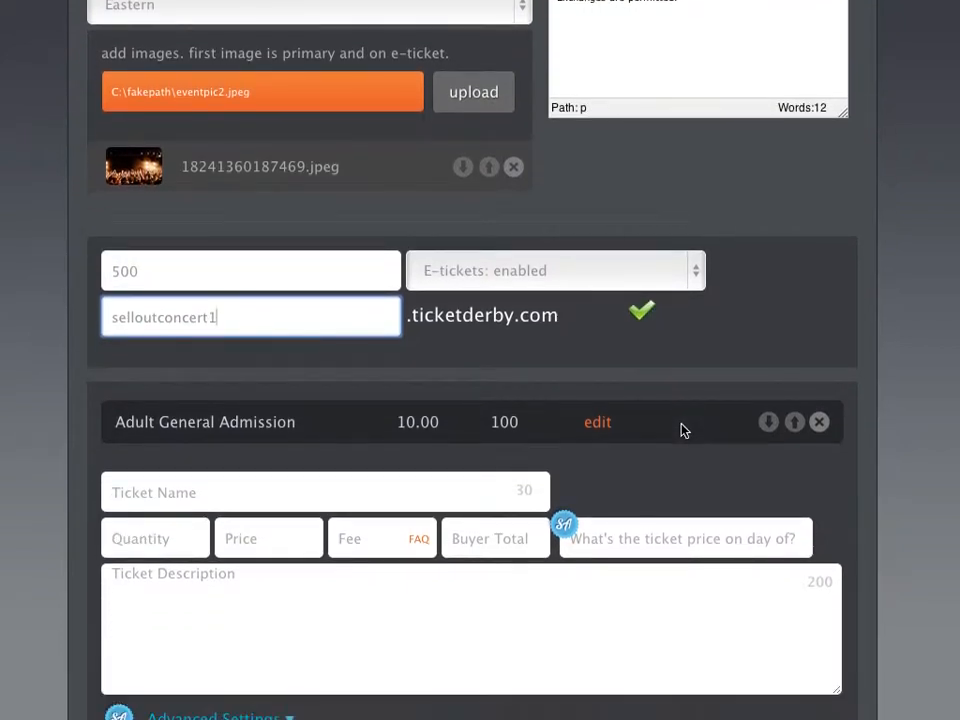
pyautogui.scroll(-3, 681, 430)
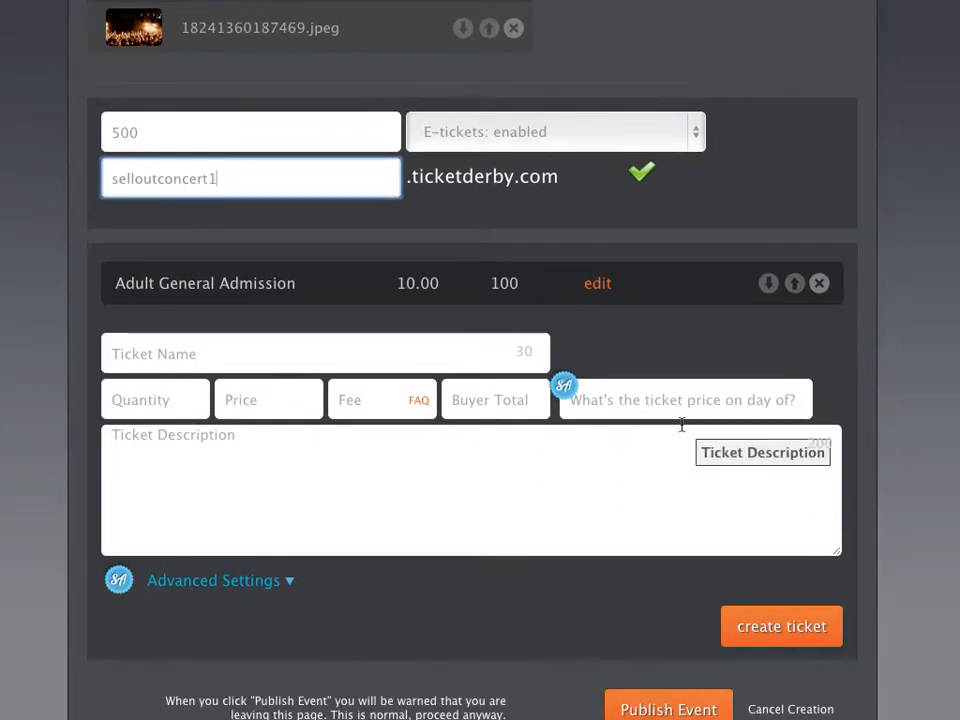
pyautogui.click(444, 349)
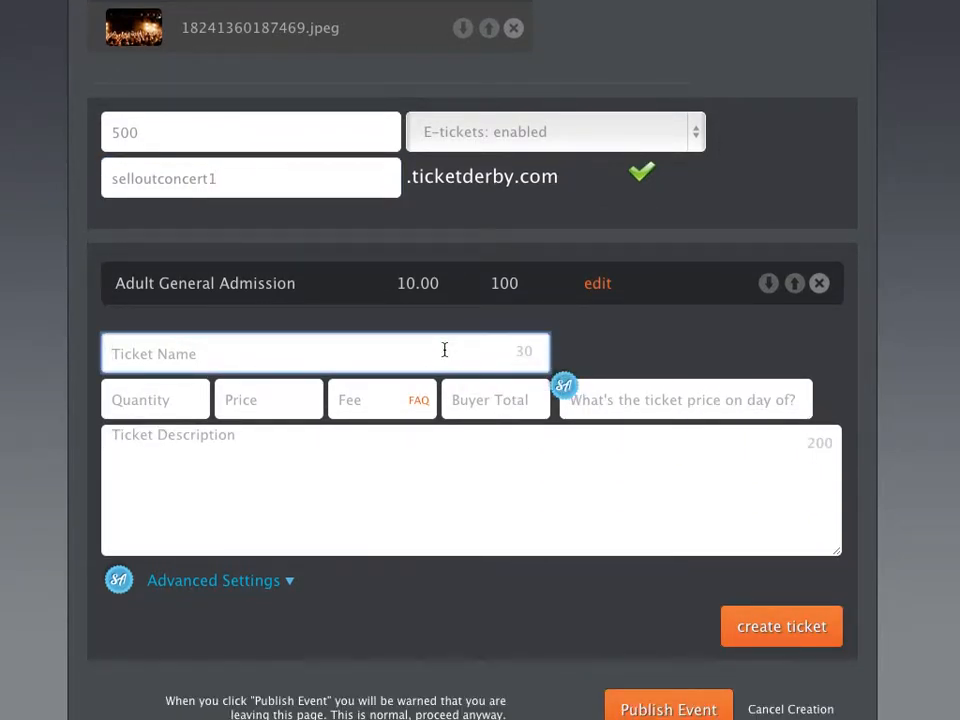
pyautogui.write('Veterans ')
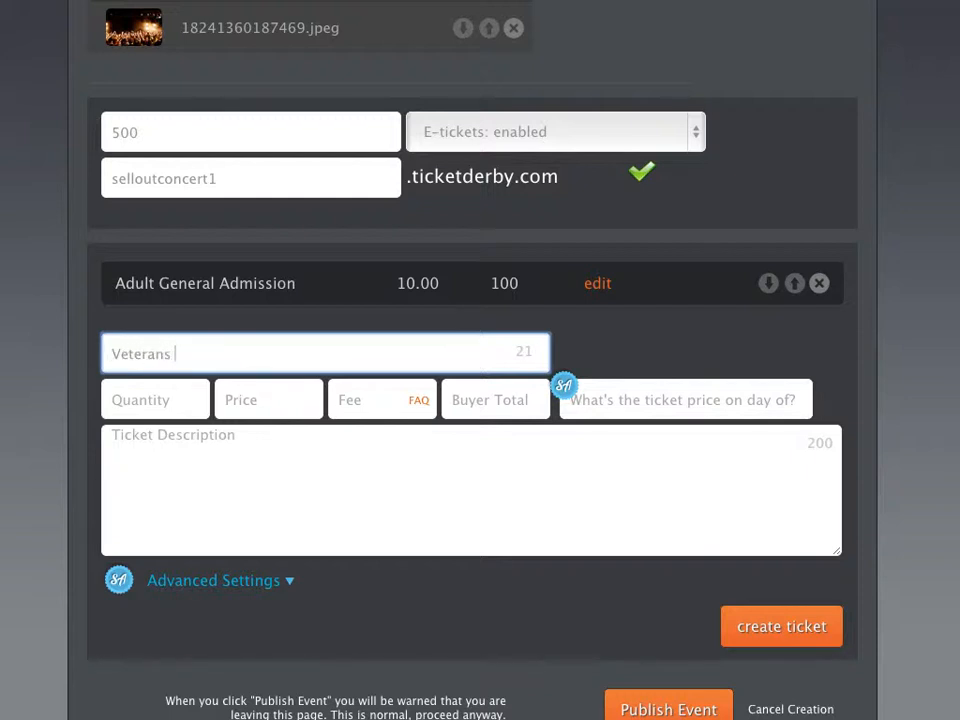
pyautogui.write('Admission')
pyautogui.doubleClick(516, 353)
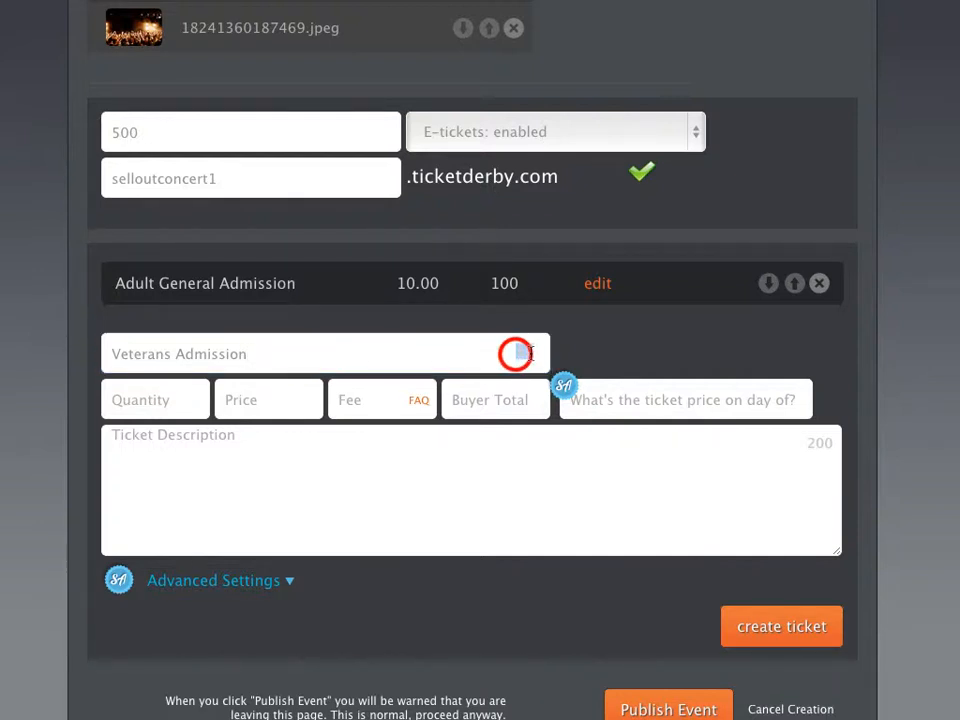
pyautogui.click(498, 353)
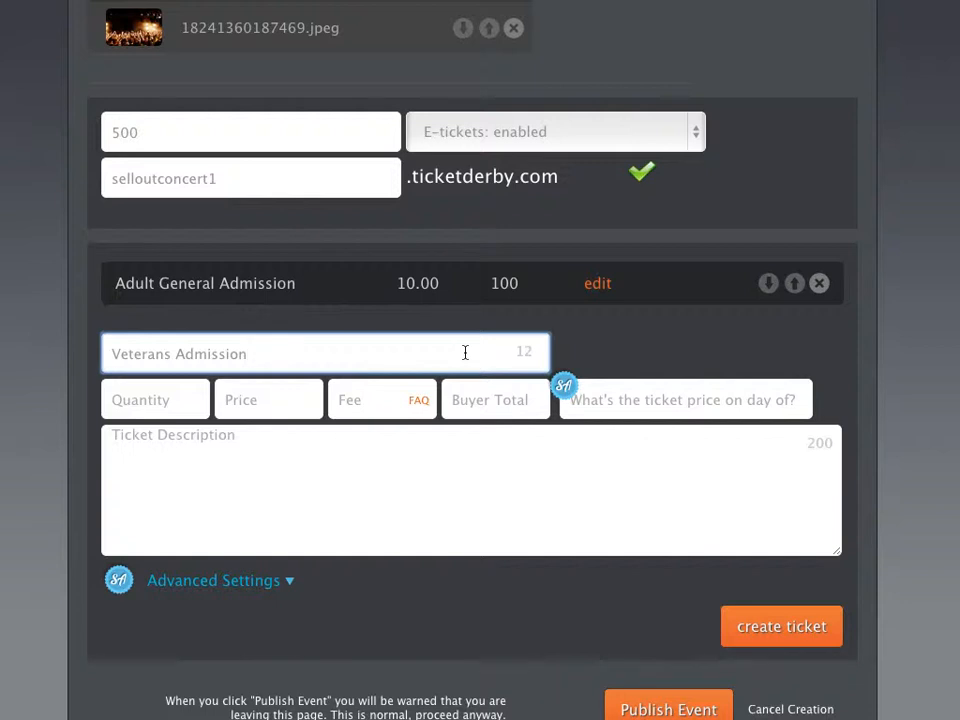
pyautogui.click(133, 396)
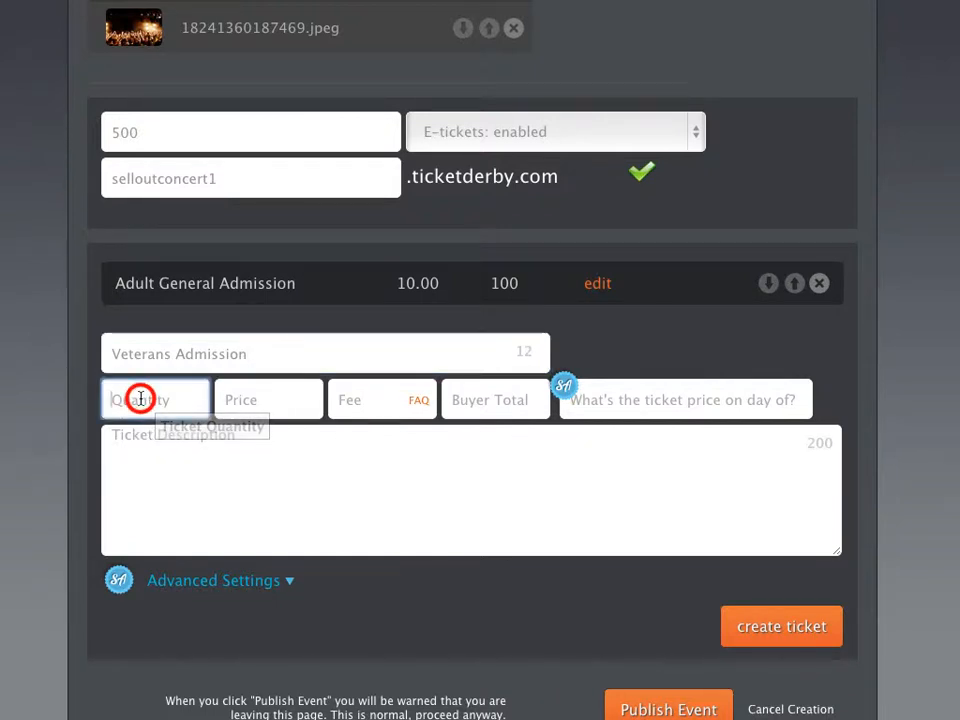
pyautogui.write('100')
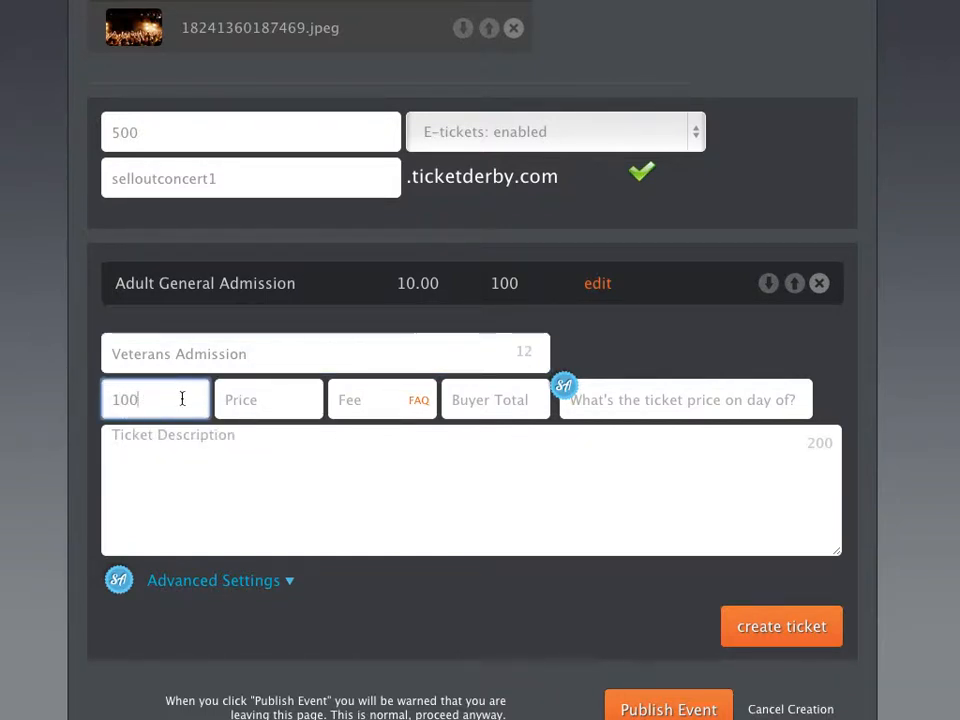
pyautogui.click(231, 399)
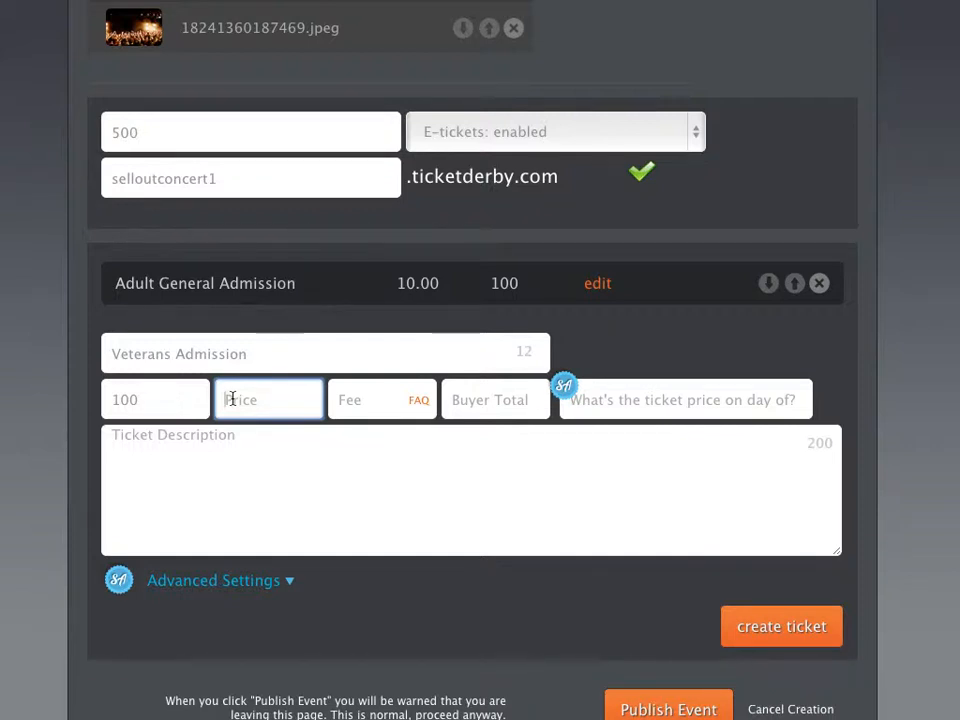
pyautogui.write('8')
pyautogui.click(360, 397)
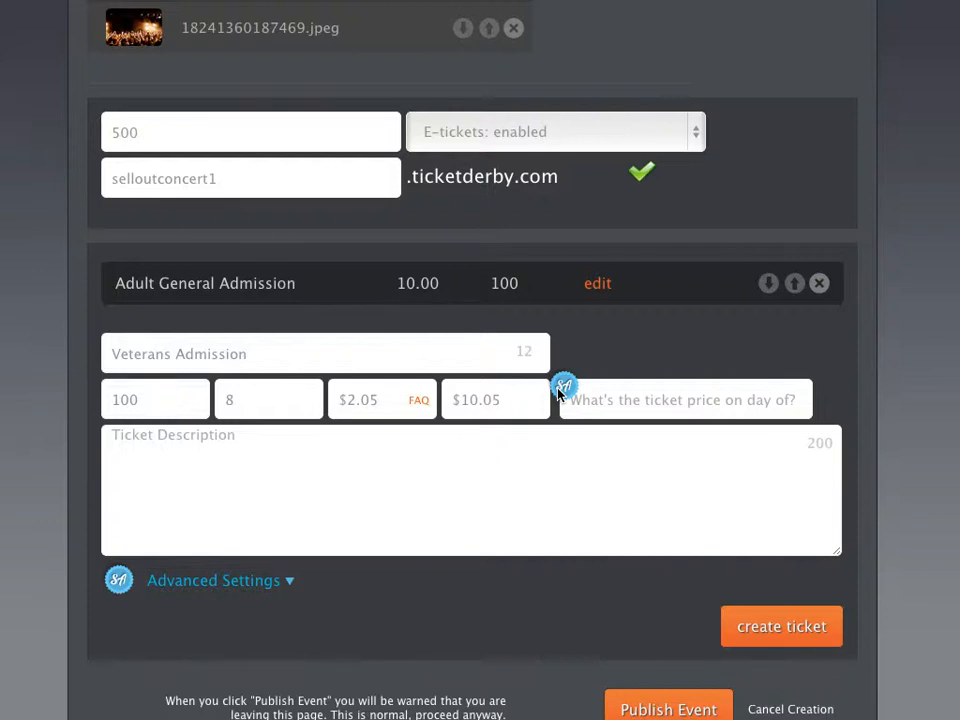
# - Give Veterans Admission a day-of price of 15 and the description 'Active and retired military.'
pyautogui.click(602, 398)
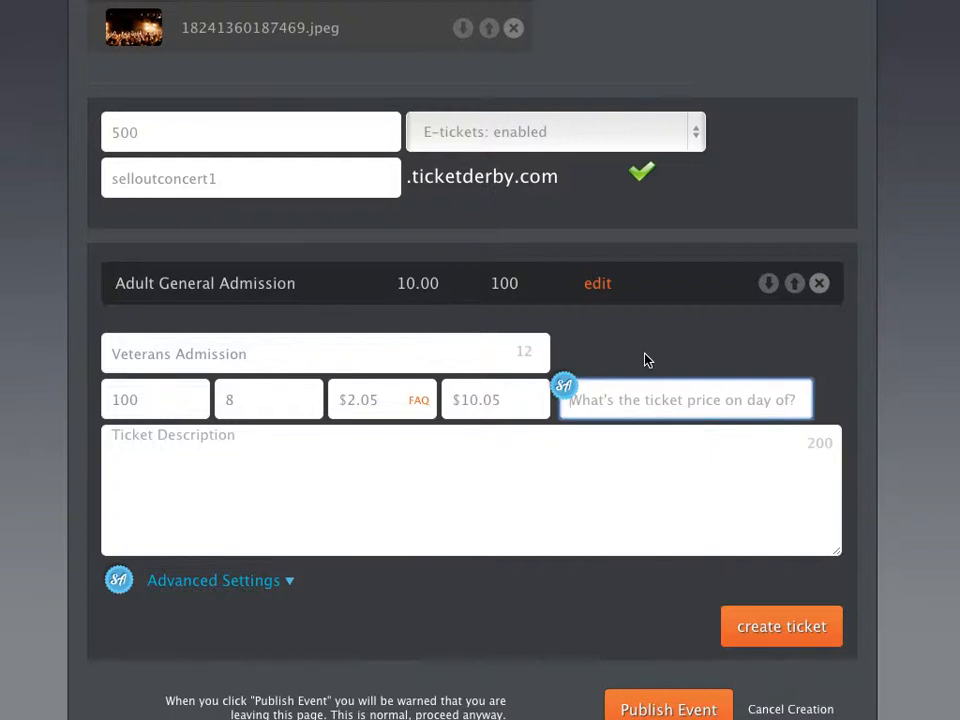
pyautogui.write('15')
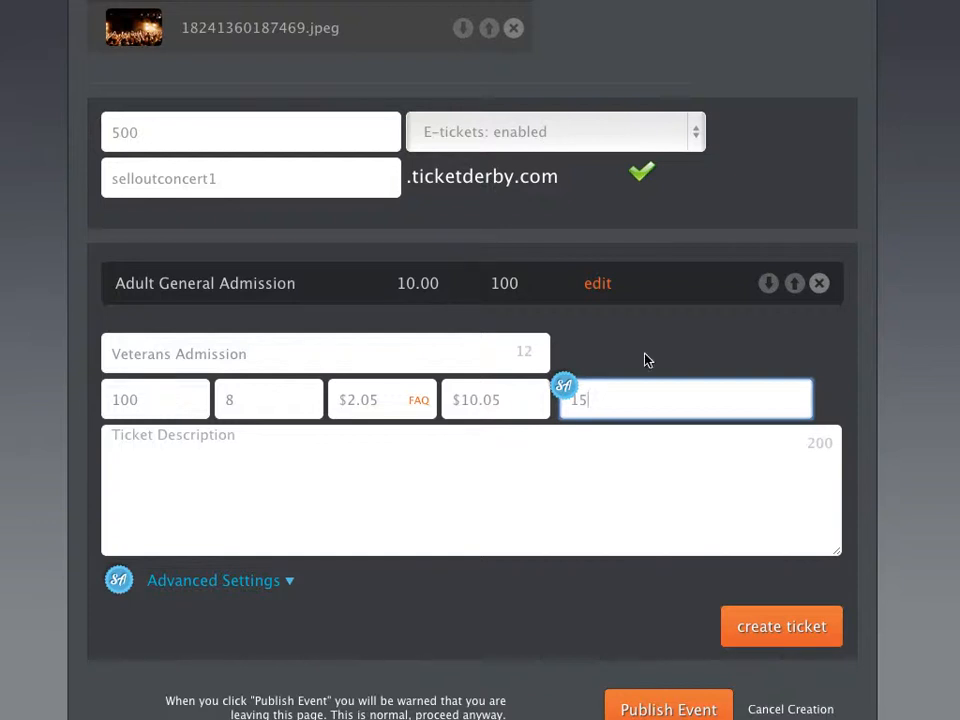
pyautogui.click(279, 405)
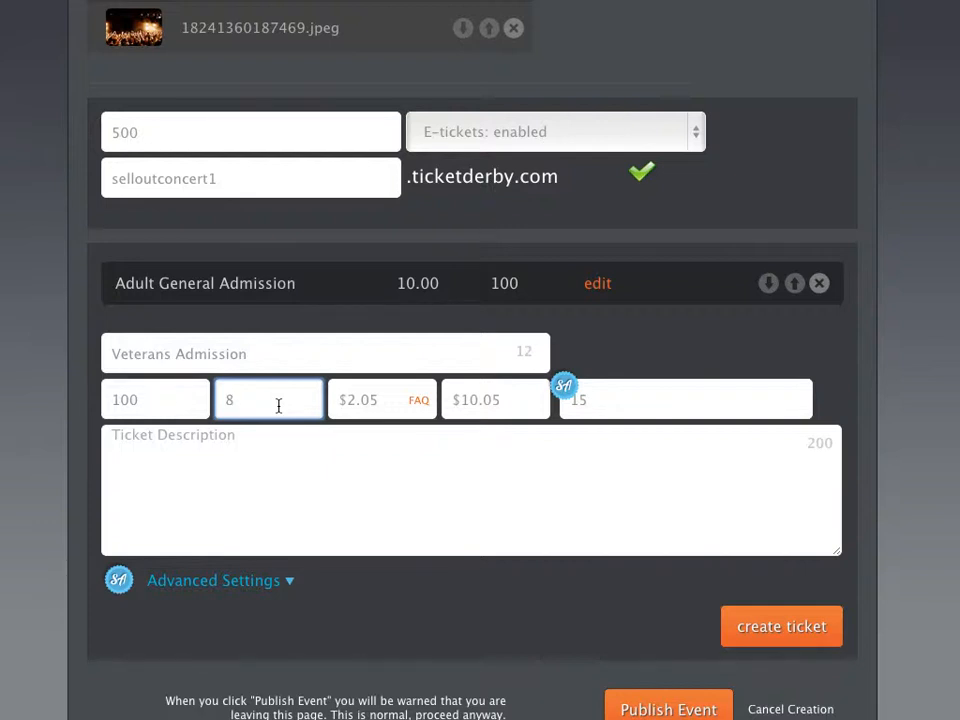
pyautogui.click(611, 399)
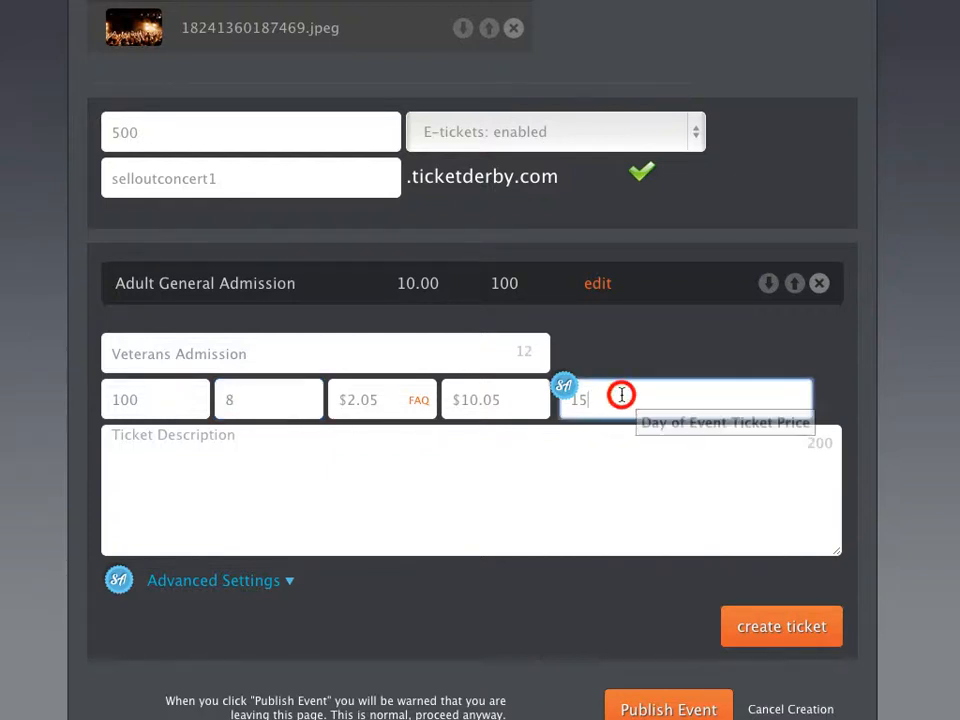
pyautogui.click(467, 470)
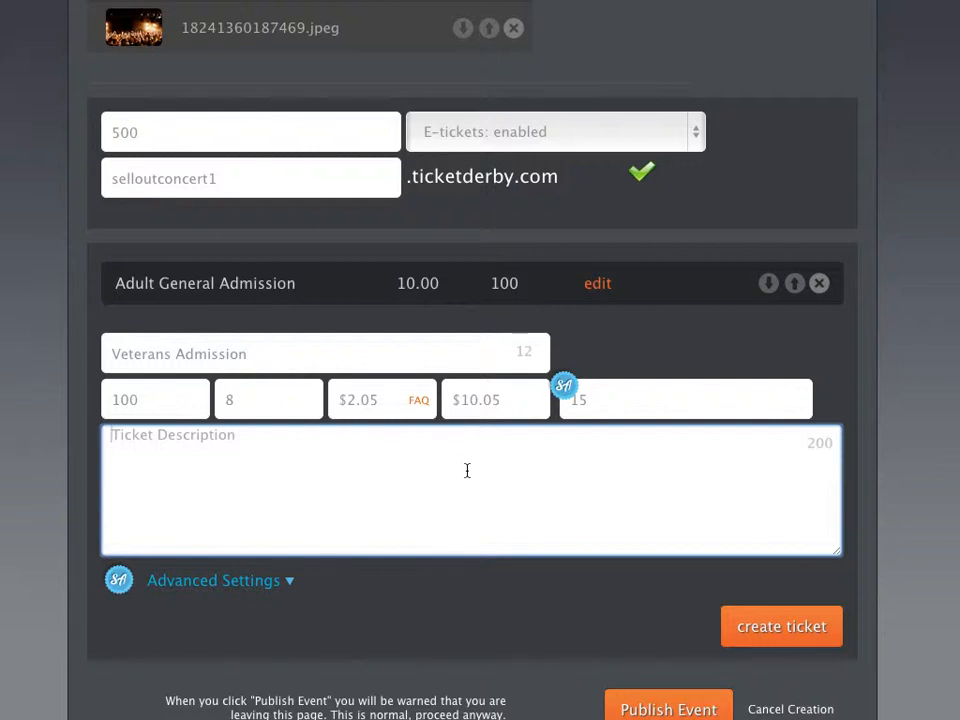
pyautogui.write('Active and retired')
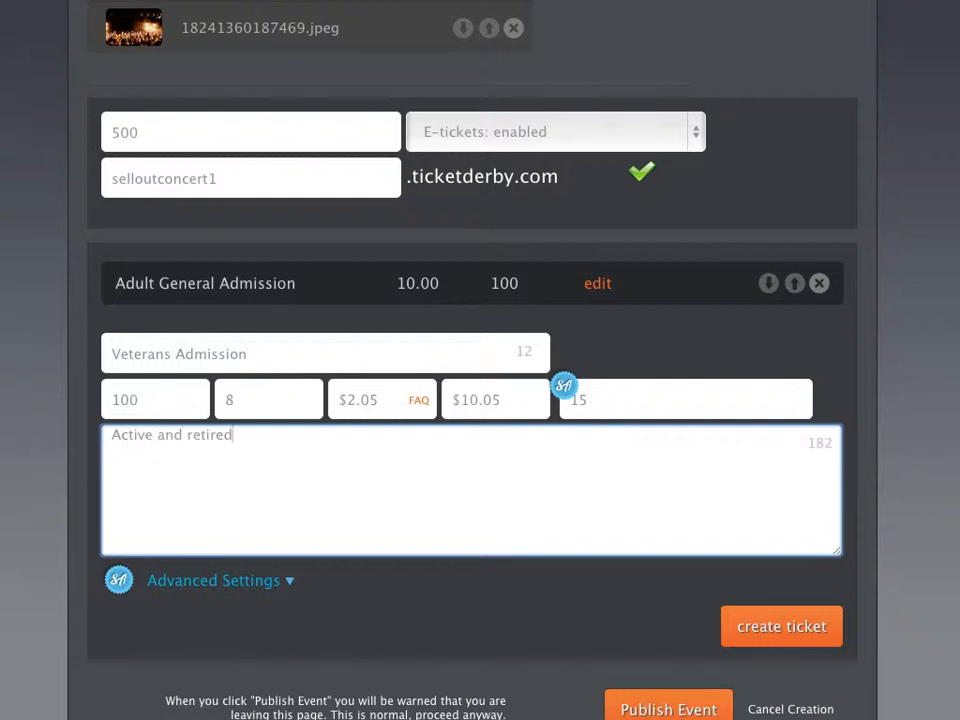
pyautogui.write(' military.')
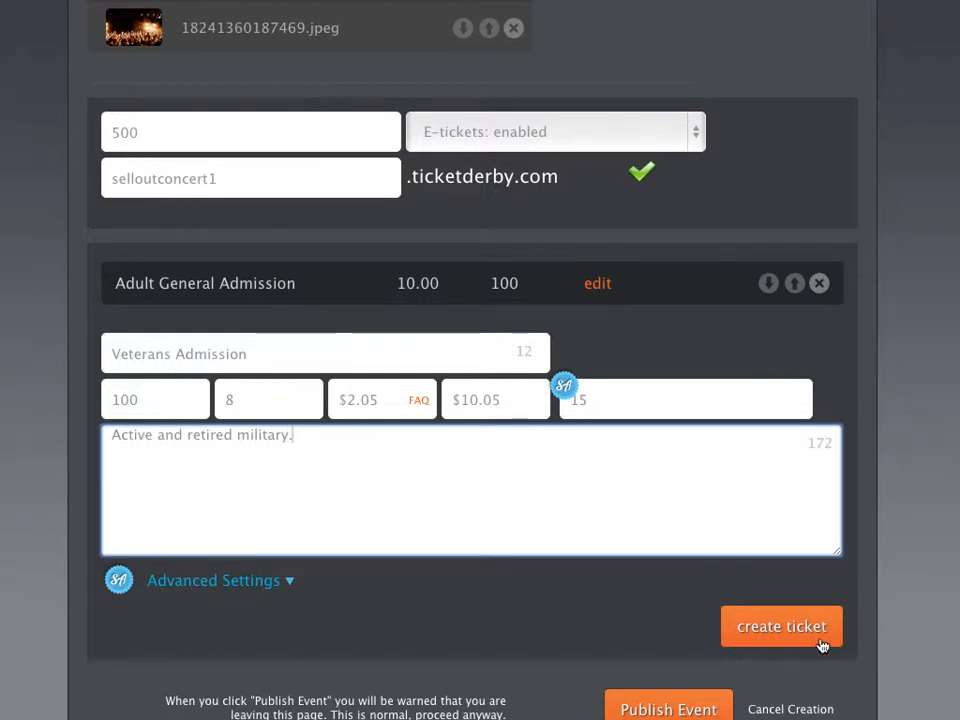
pyautogui.scroll(-1, 545, 498)
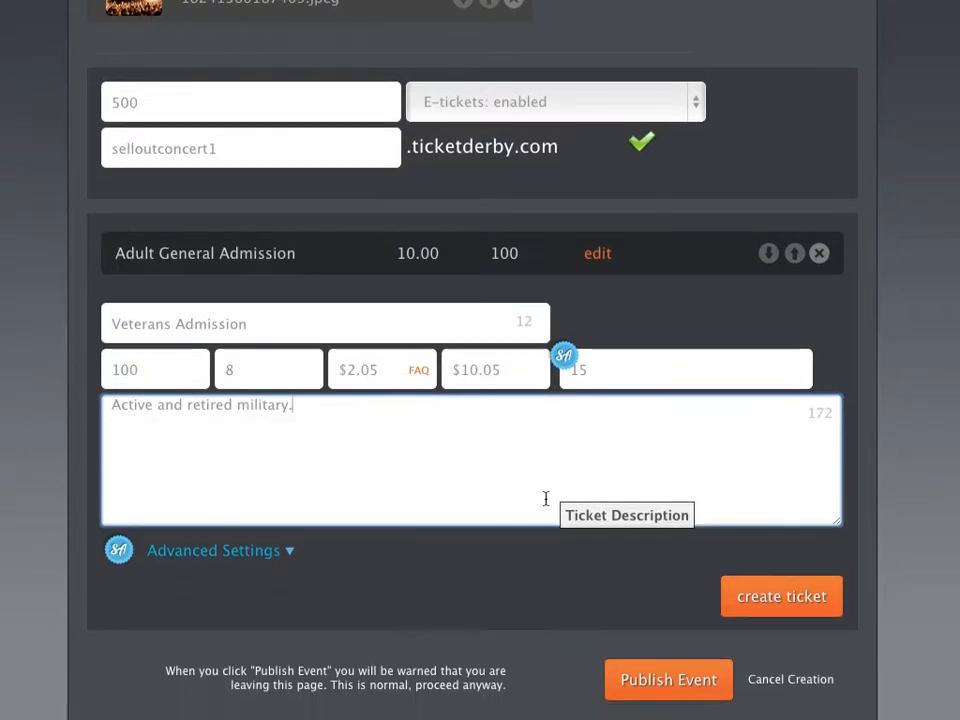
# - Show the ticket's Advanced Settings, toggling On Sale Start off and on to keep default timing
pyautogui.click(285, 548)
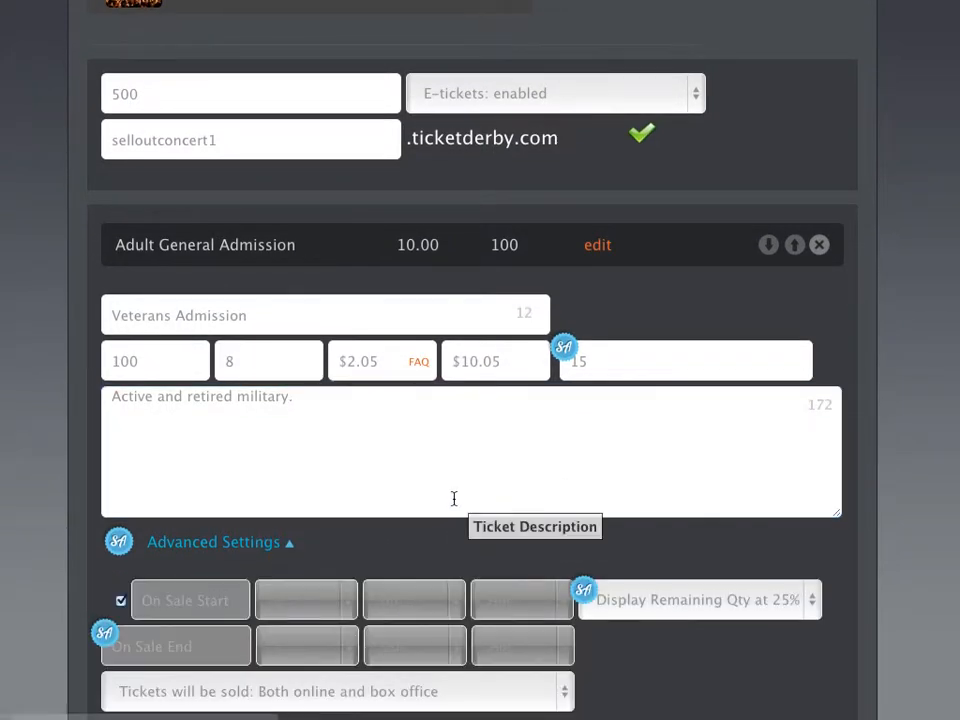
pyautogui.scroll(-5, 454, 499)
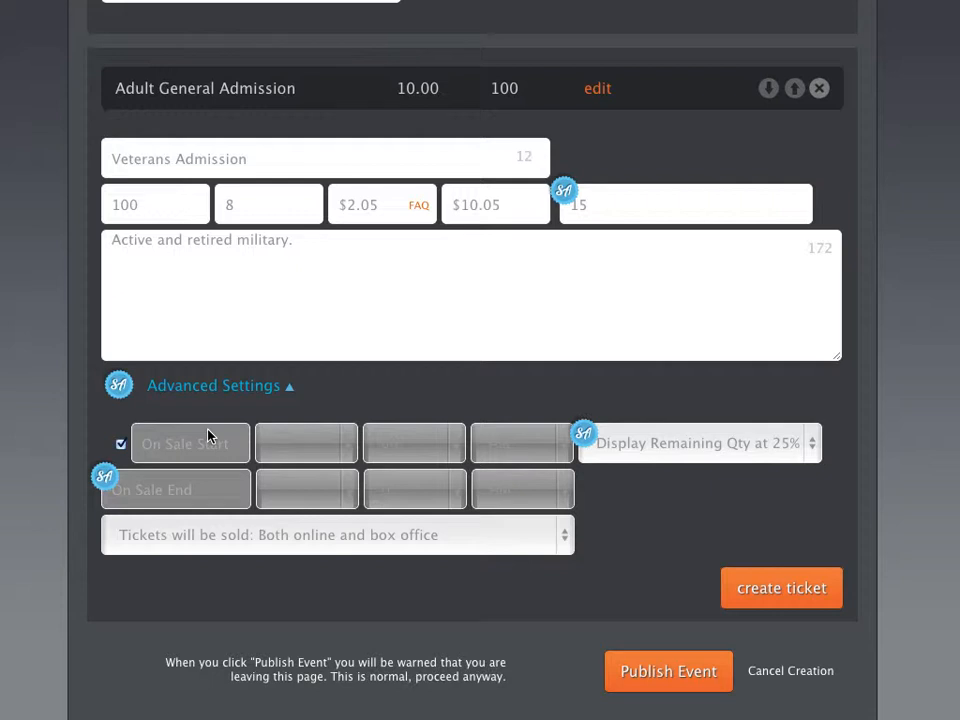
pyautogui.click(120, 445)
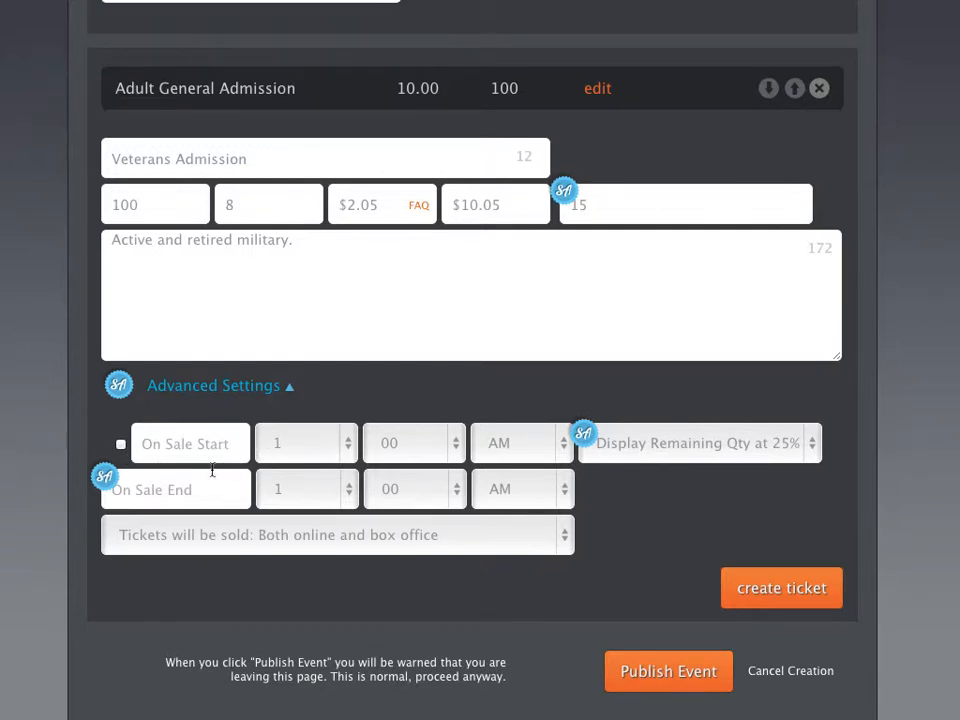
pyautogui.click(121, 444)
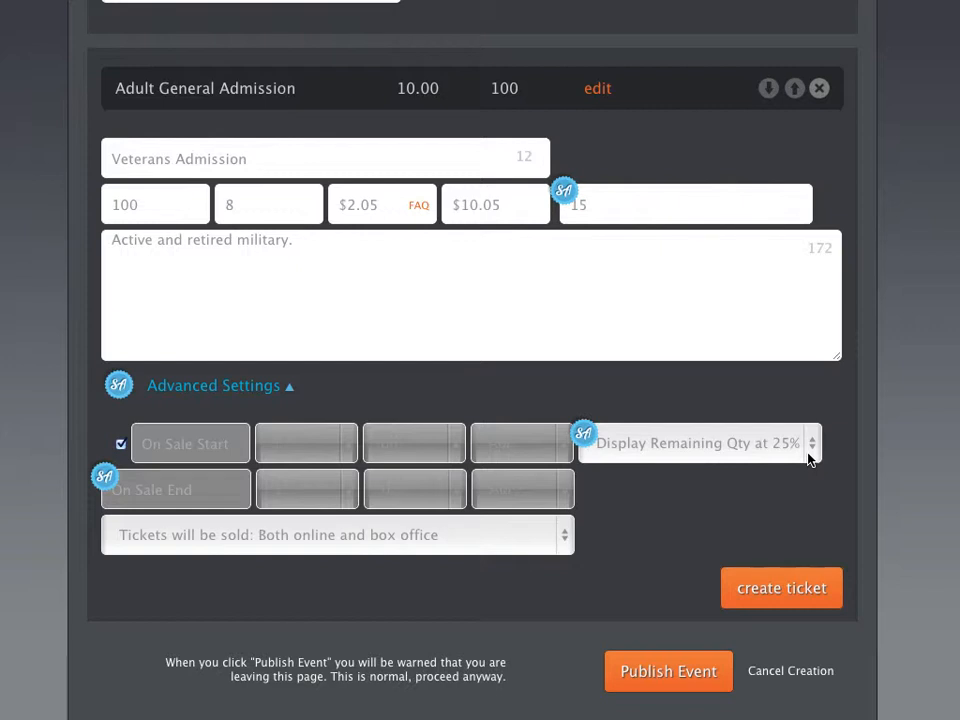
# - Keep remaining display at 25% and sales online and at box office, then create the Veterans ticket
pyautogui.click(810, 455)
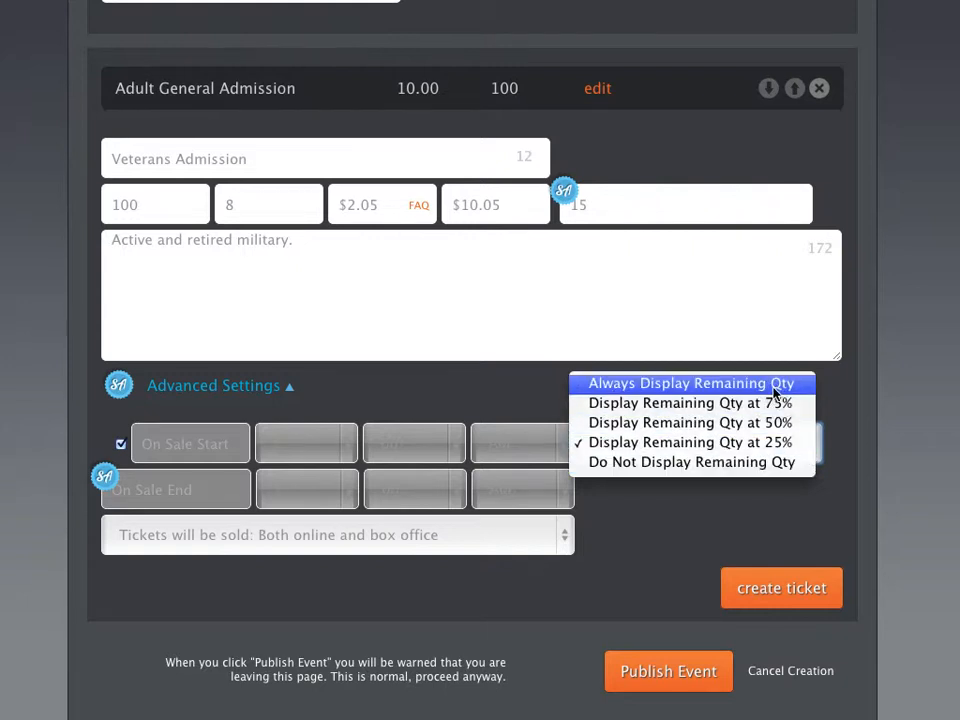
pyautogui.click(768, 488)
pyautogui.click(707, 507)
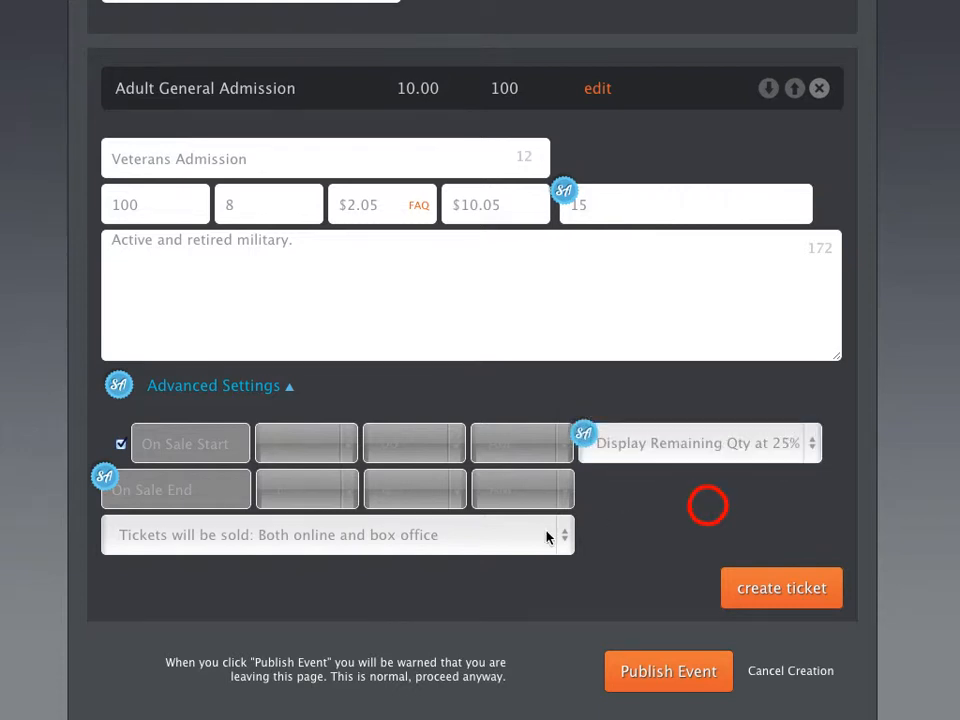
pyautogui.click(535, 537)
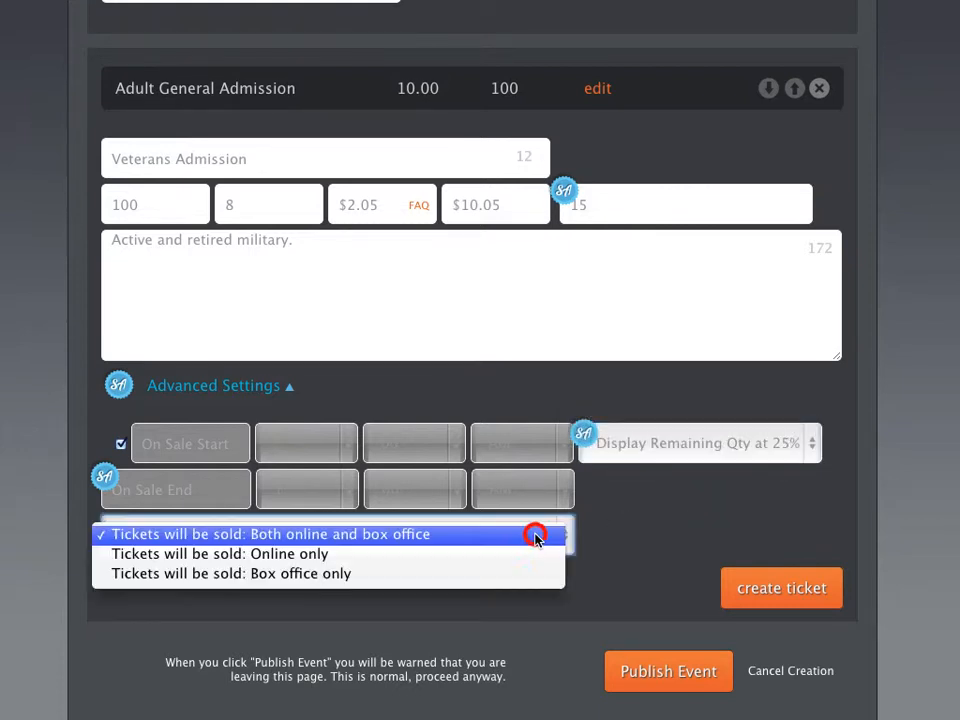
pyautogui.click(621, 535)
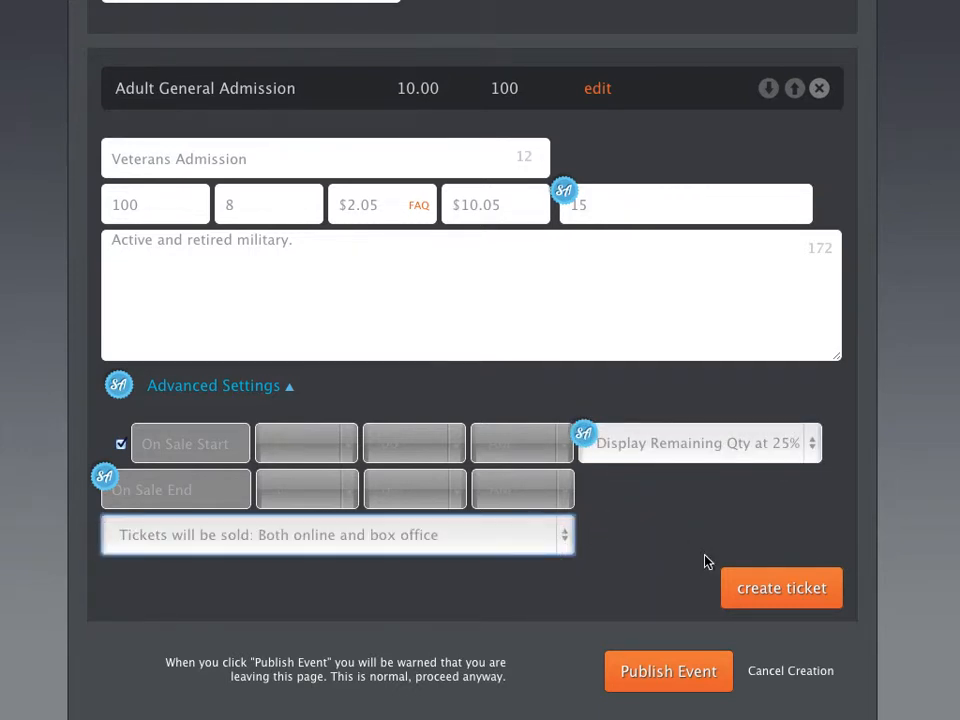
pyautogui.click(772, 589)
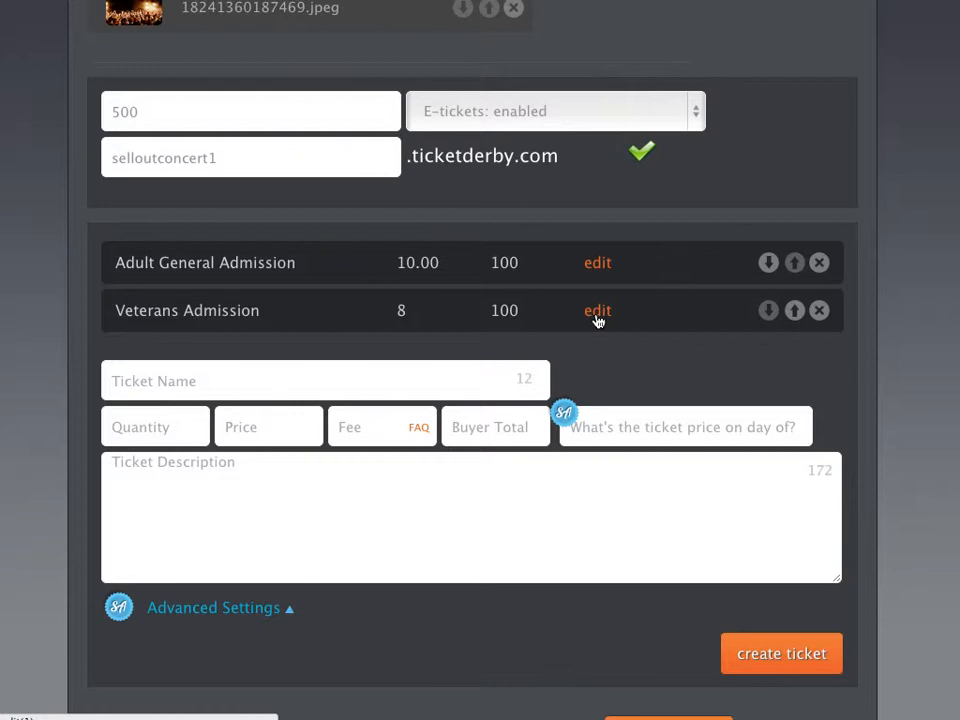
# - Publish The Sell Out Concert, leaving the editor so its status shows Published
pyautogui.scroll(-2, 602, 312)
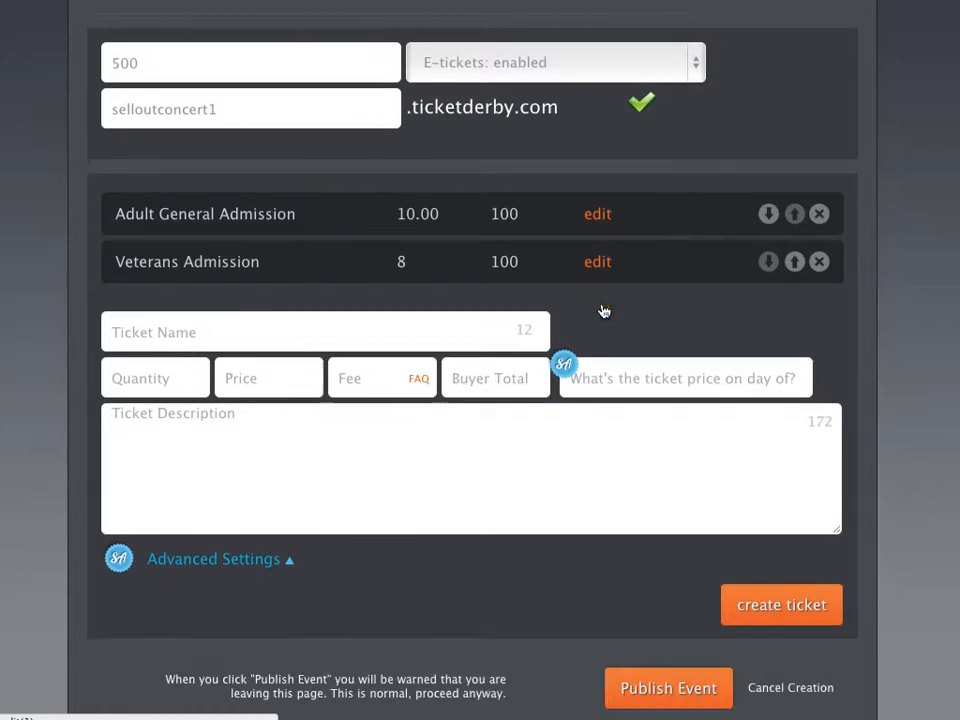
pyautogui.click(657, 673)
pyautogui.click(822, 251)
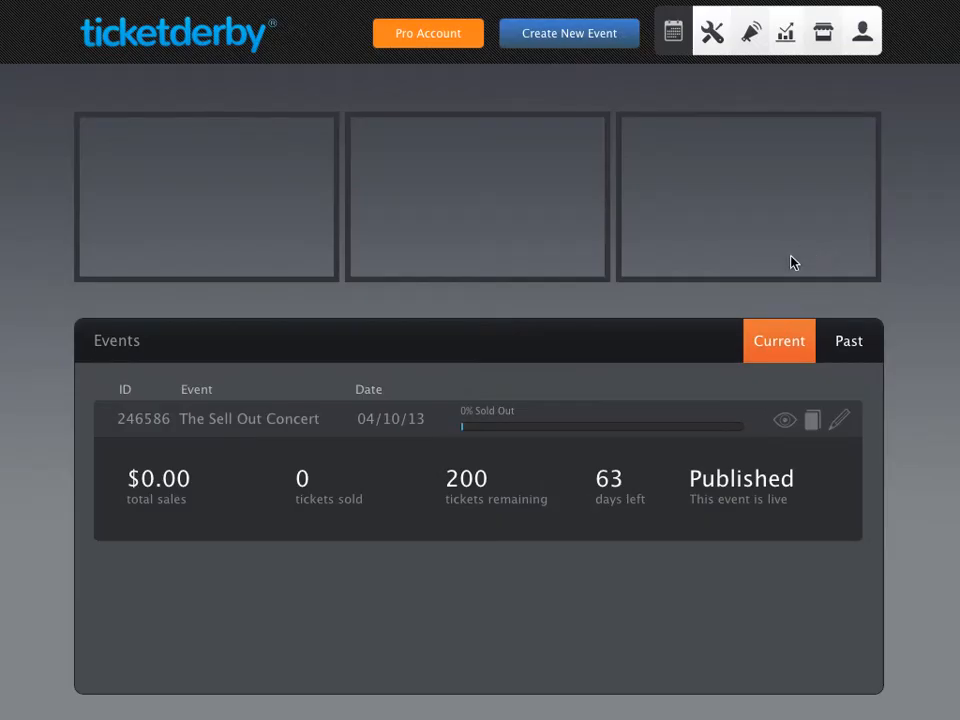
pyautogui.moveTo(688, 478); pyautogui.dragTo(797, 476)
pyautogui.click(697, 377)
# - Preview the public ticket page, checking Adult ticket details, location map, questions form and concert photo
pyautogui.click(785, 421)
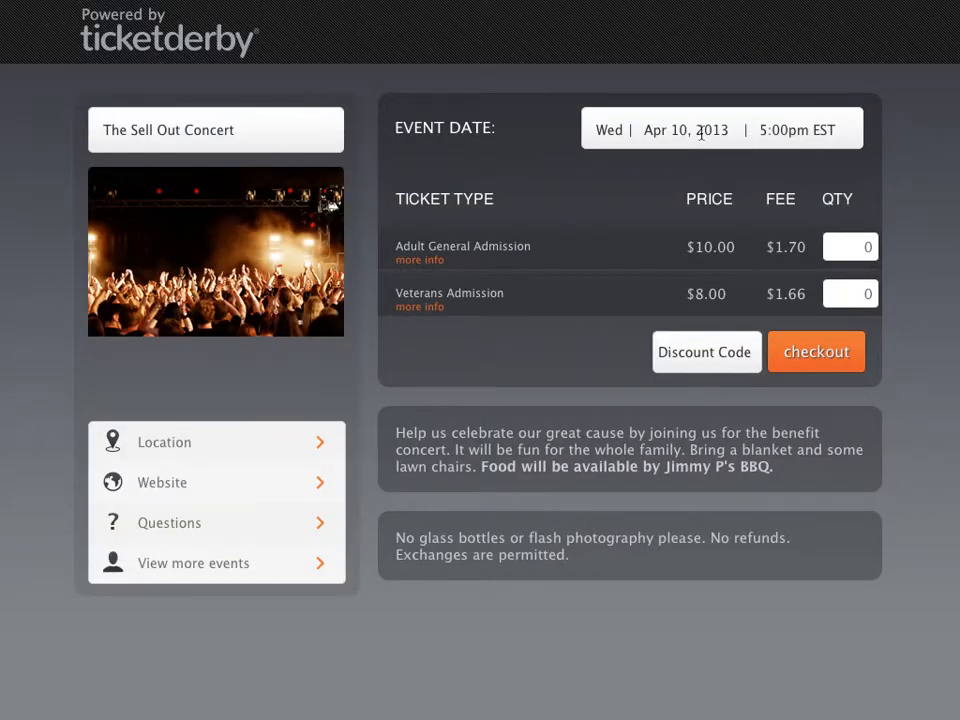
pyautogui.click(407, 261)
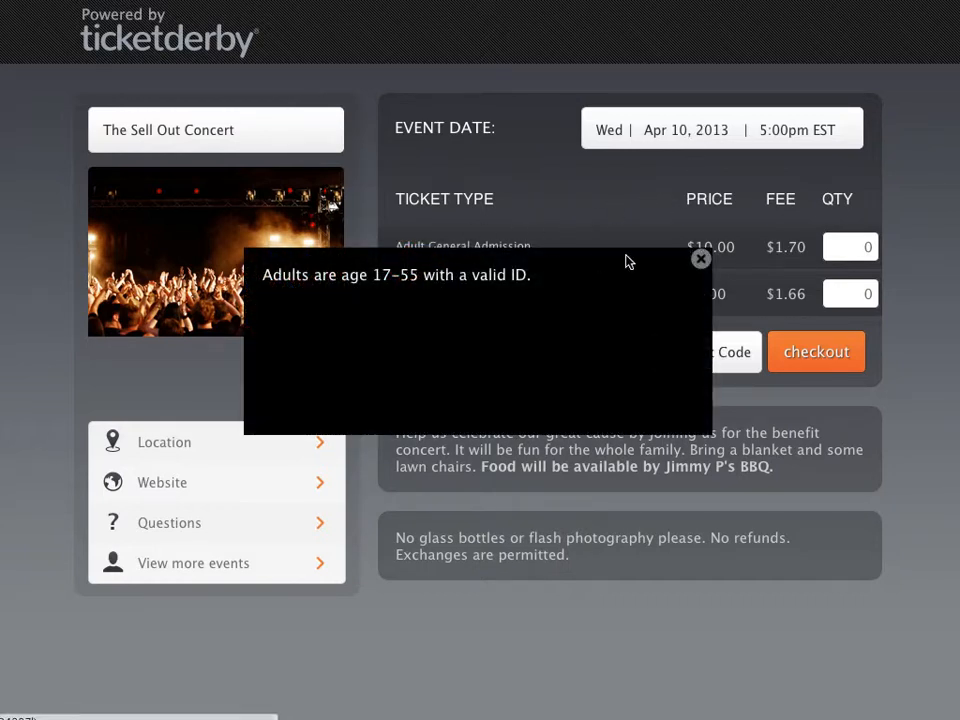
pyautogui.click(698, 260)
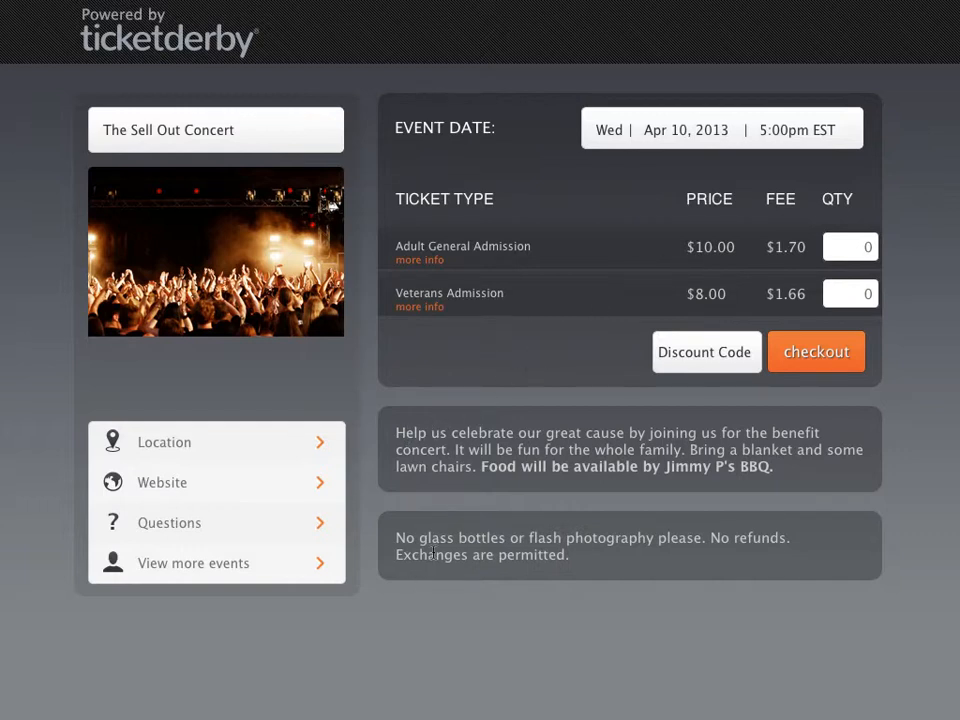
pyautogui.click(184, 445)
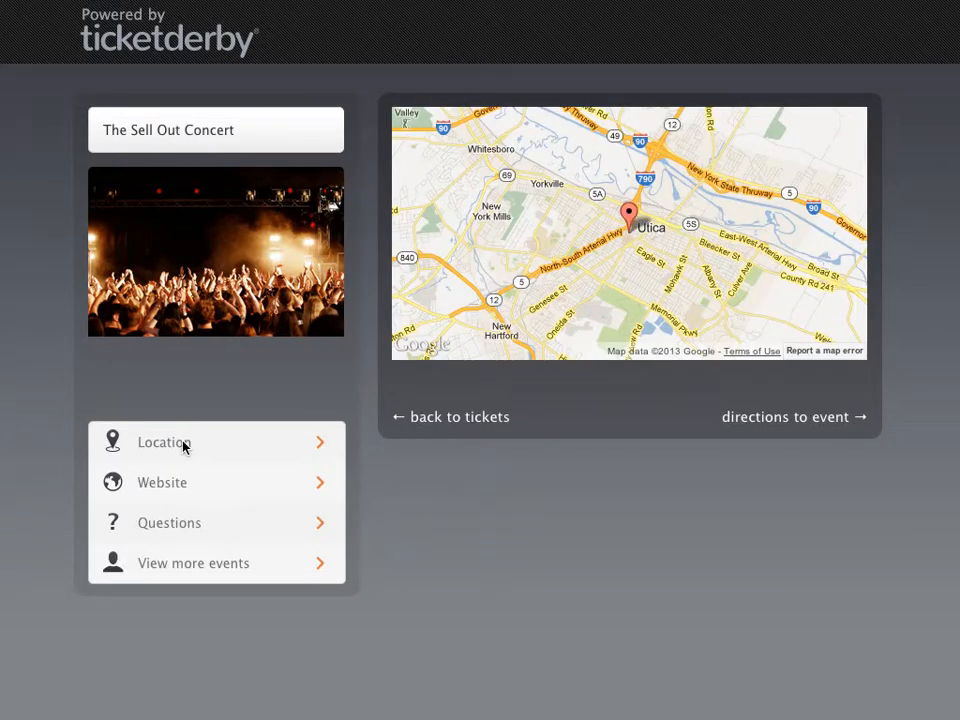
pyautogui.click(163, 522)
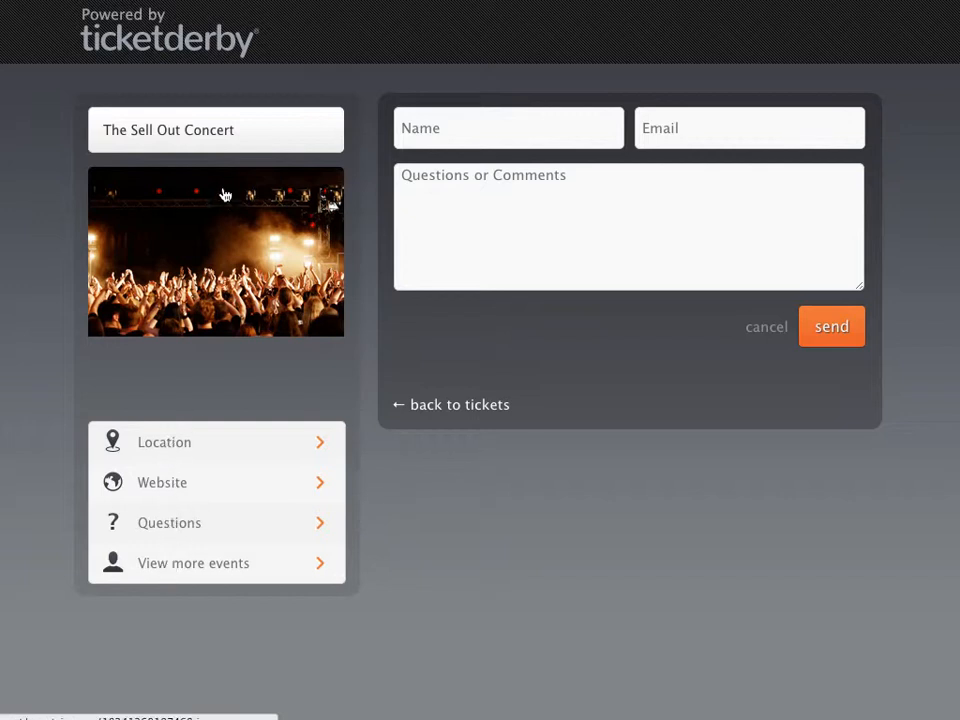
pyautogui.click(211, 128)
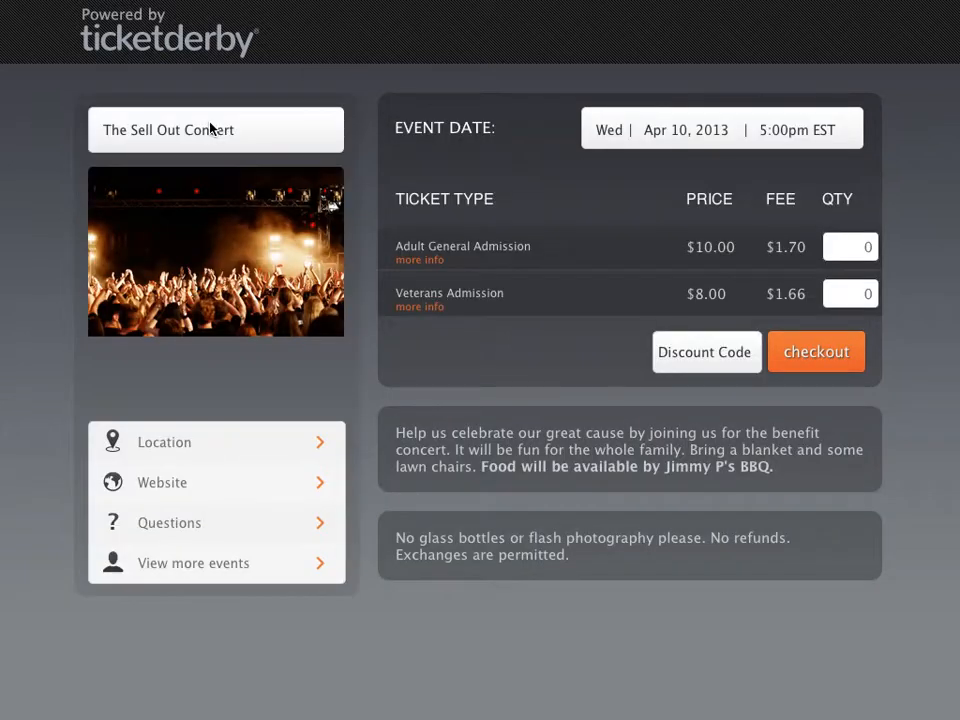
pyautogui.click(237, 251)
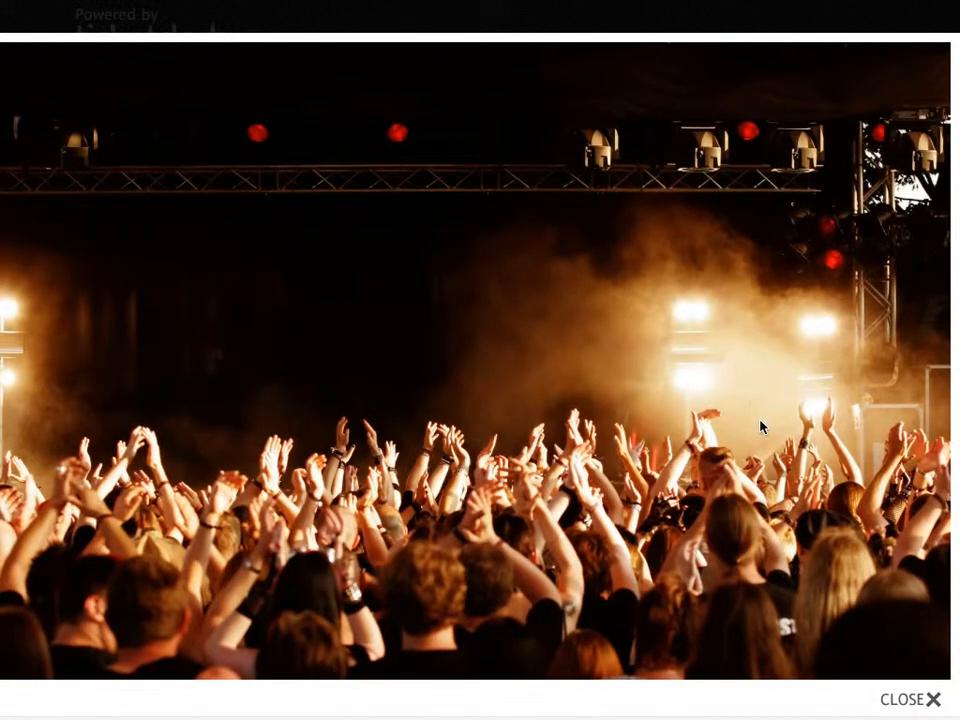
pyautogui.click(911, 701)
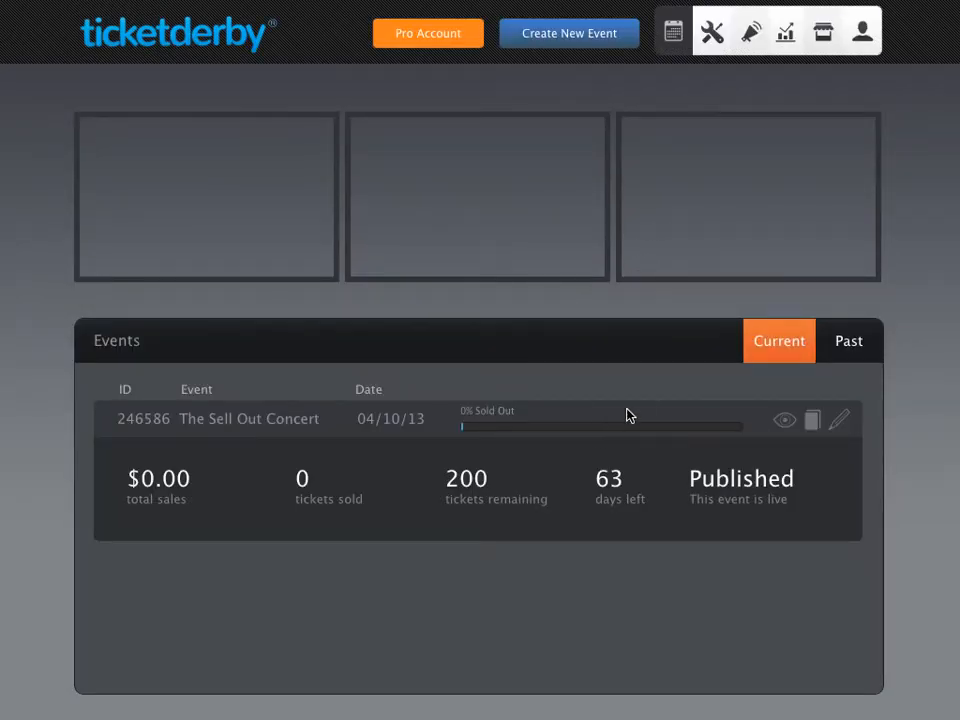
# - Open The Sell Out Concert in the event editor
pyautogui.click(643, 392)
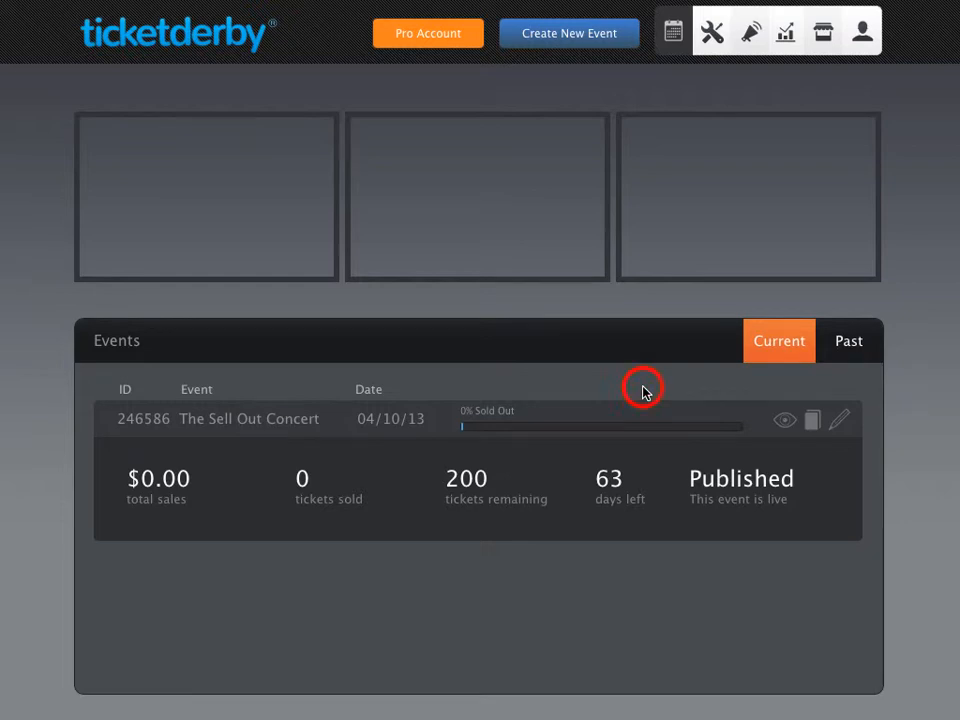
pyautogui.click(840, 422)
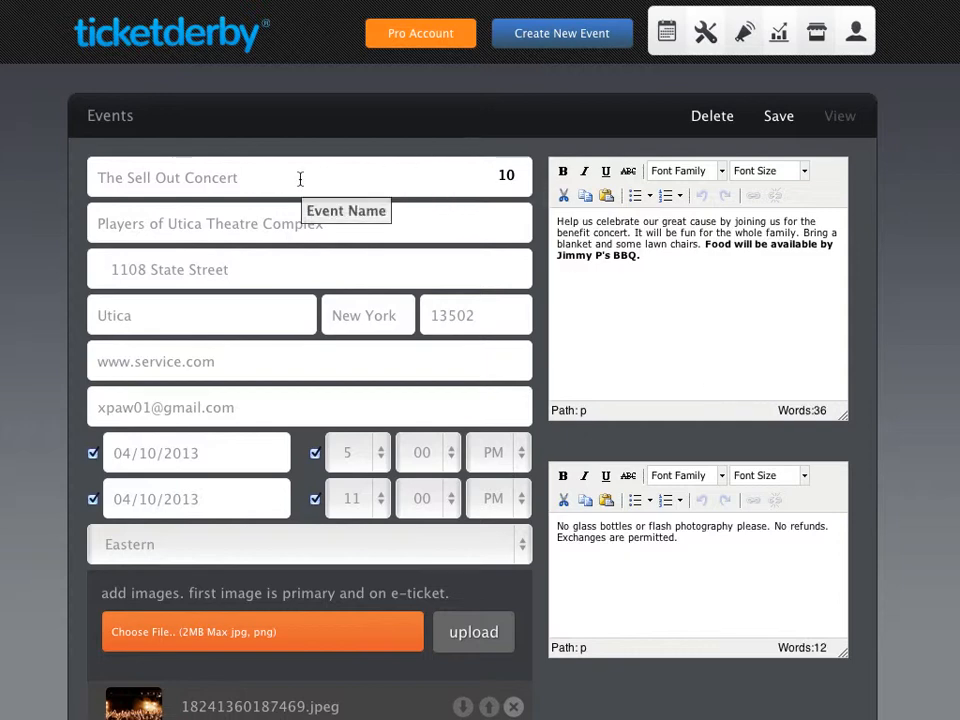
pyautogui.click(646, 360)
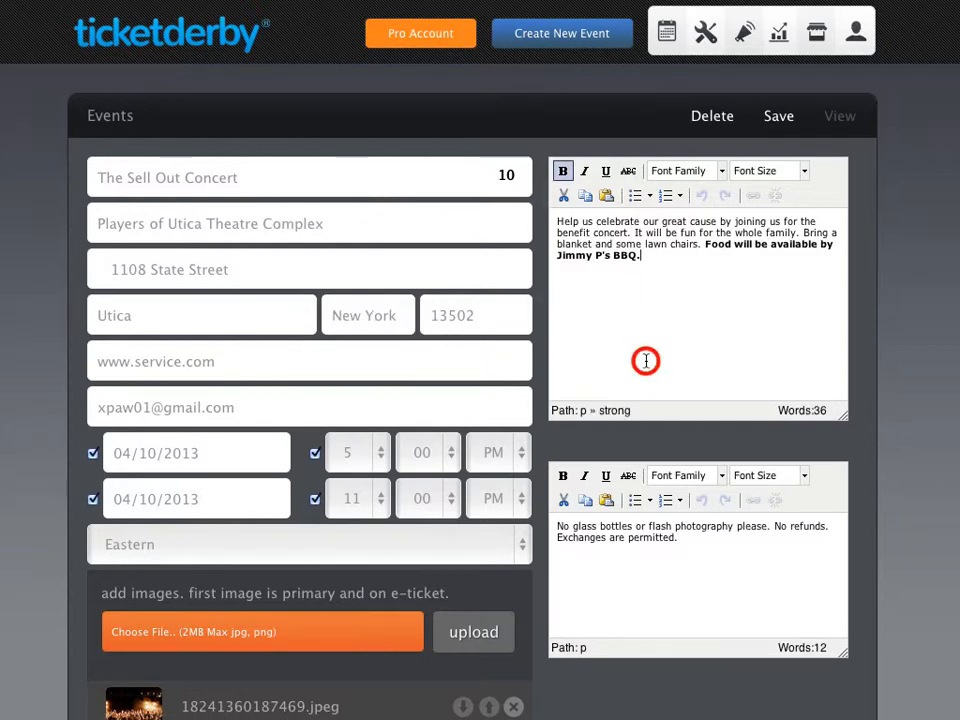
pyautogui.scroll(-5, 646, 360)
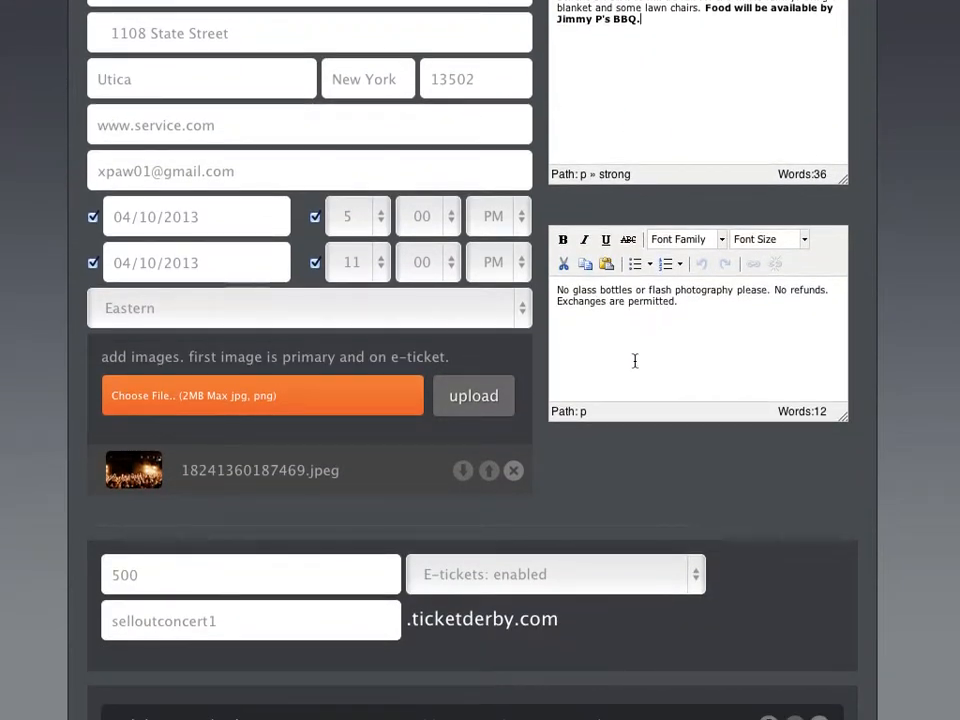
# - Upload the SOLD OUT image eventpic1.jpeg so it heads the image list
pyautogui.click(191, 400)
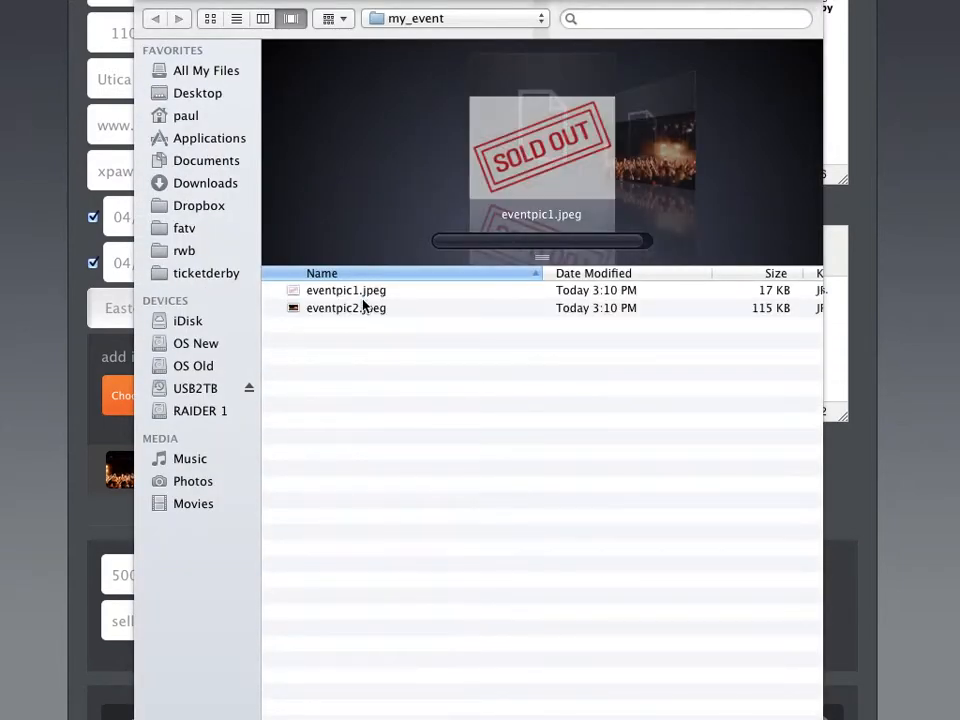
pyautogui.click(362, 290)
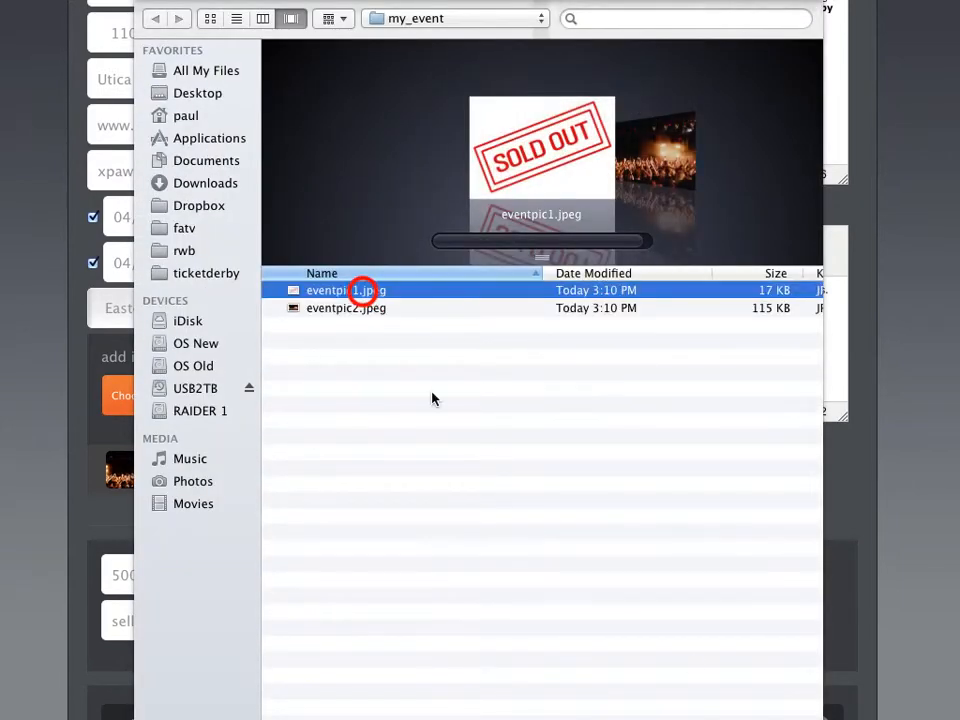
pyautogui.press('Return')
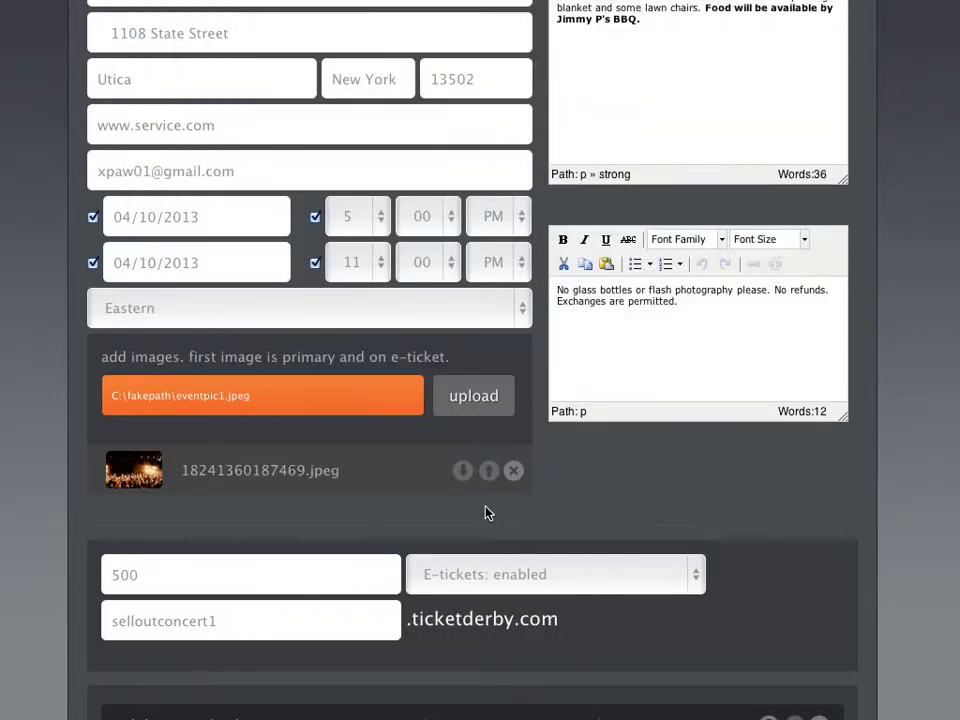
pyautogui.click(476, 397)
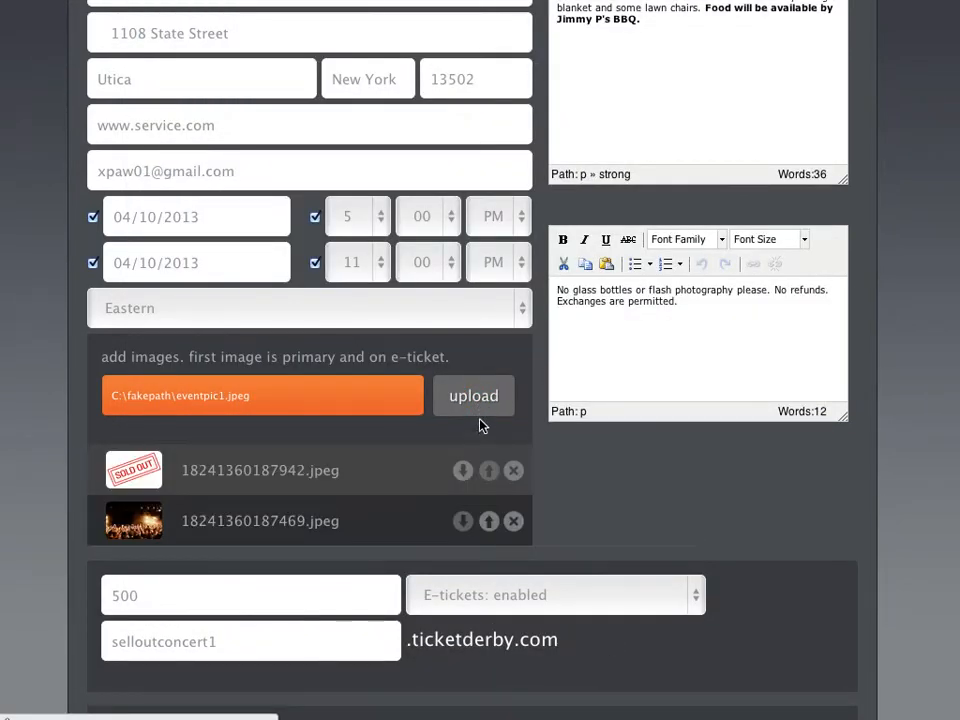
pyautogui.scroll(3, 568, 484)
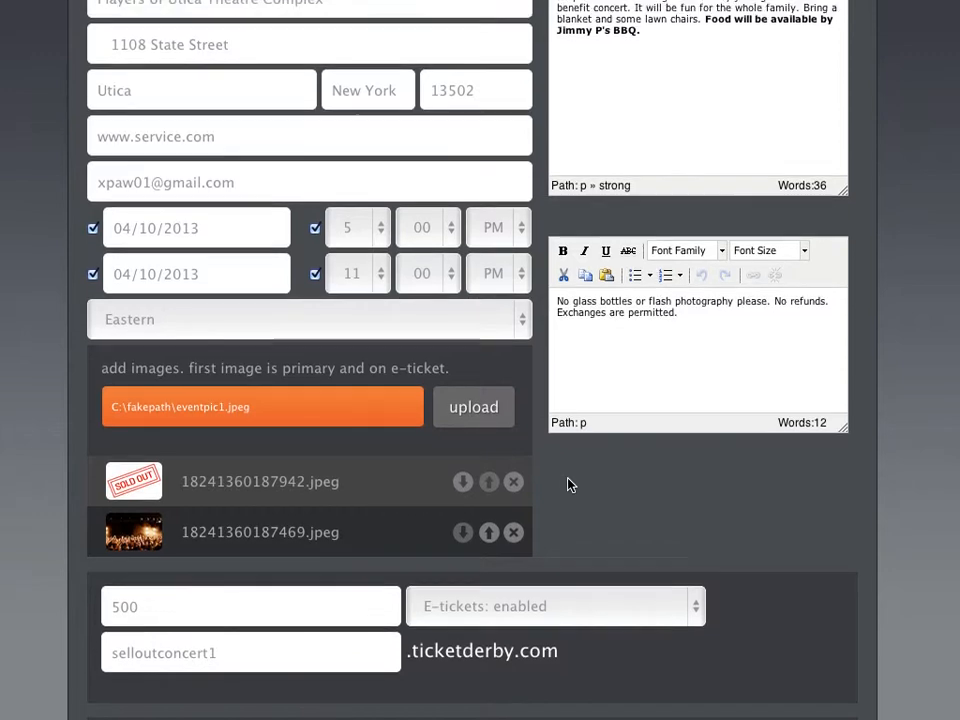
pyautogui.scroll(-5, 568, 481)
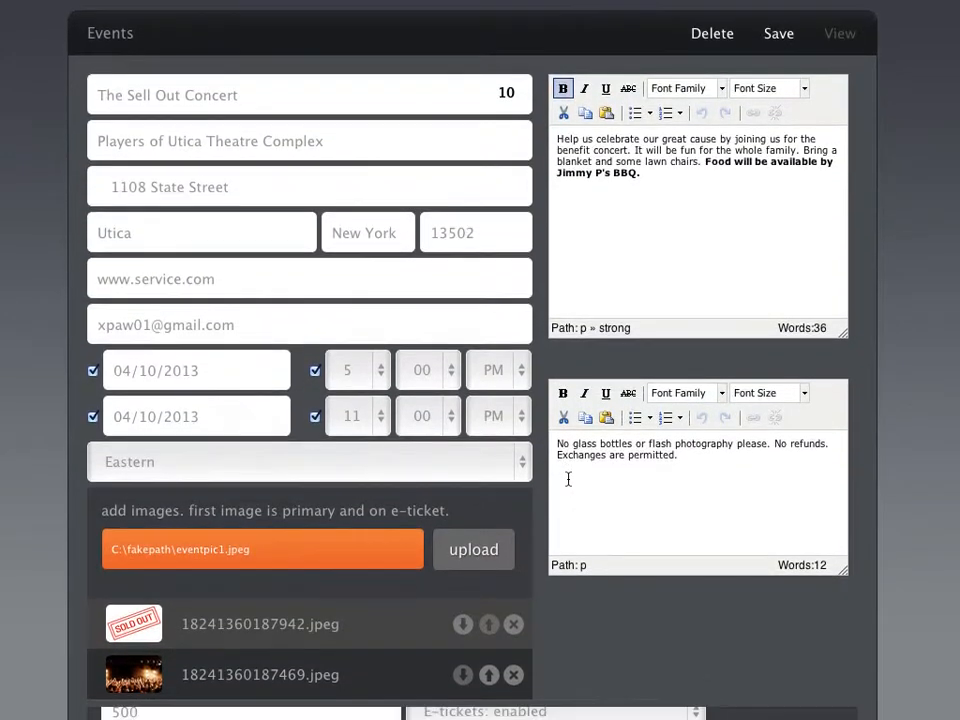
# - Change Veterans Admission from 100 to 200 tickets at $5.00, then update the April event
pyautogui.scroll(-5, 568, 484)
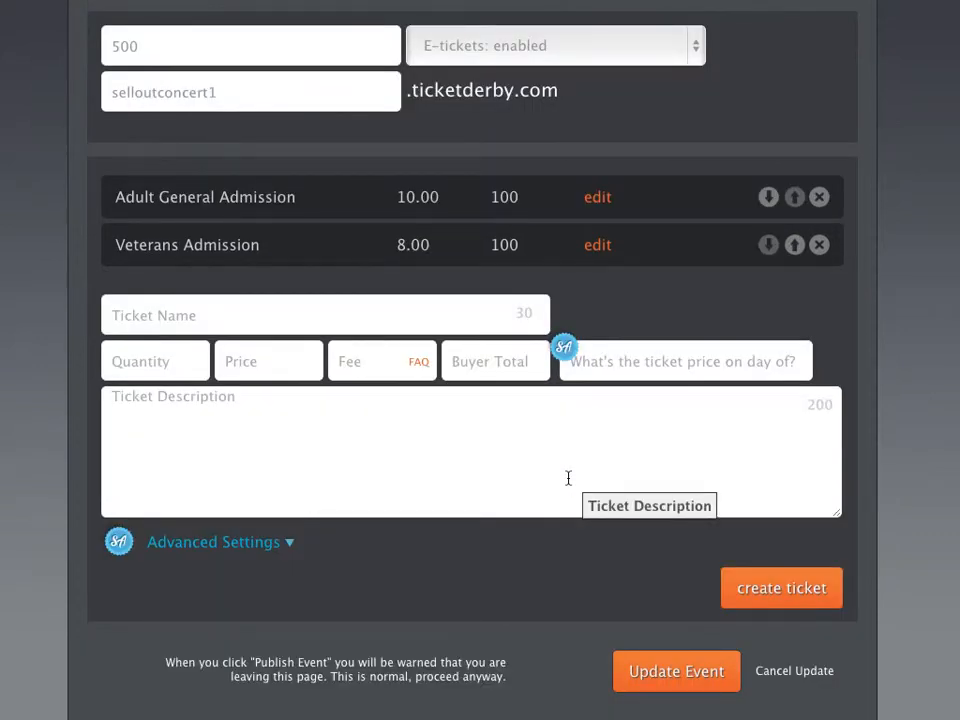
pyautogui.click(591, 248)
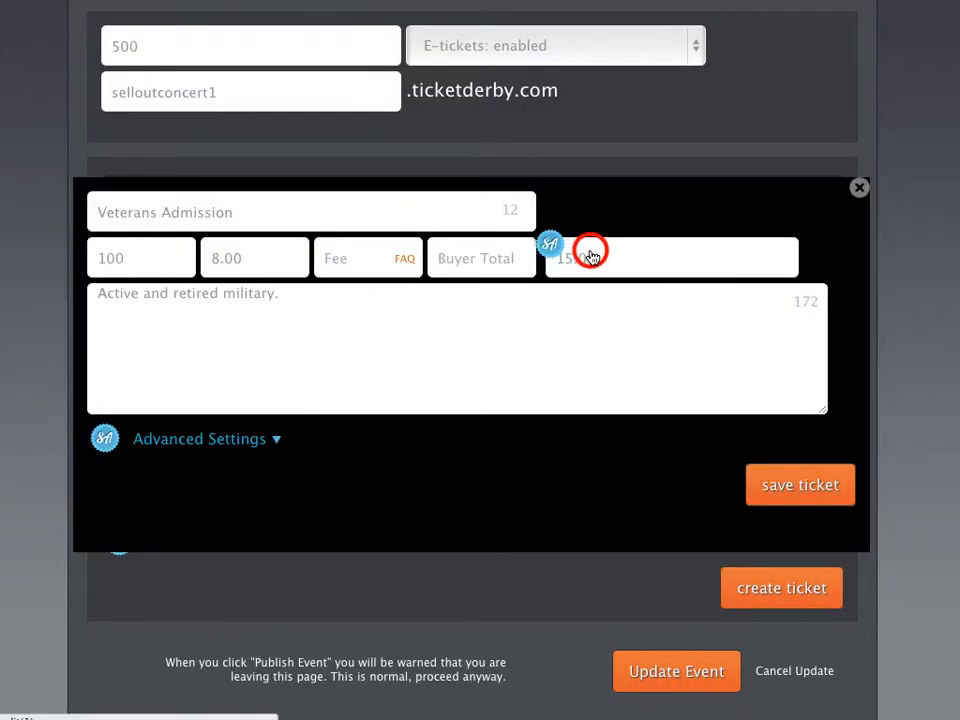
pyautogui.moveTo(145, 259); pyautogui.dragTo(40, 260)
pyautogui.write('200')
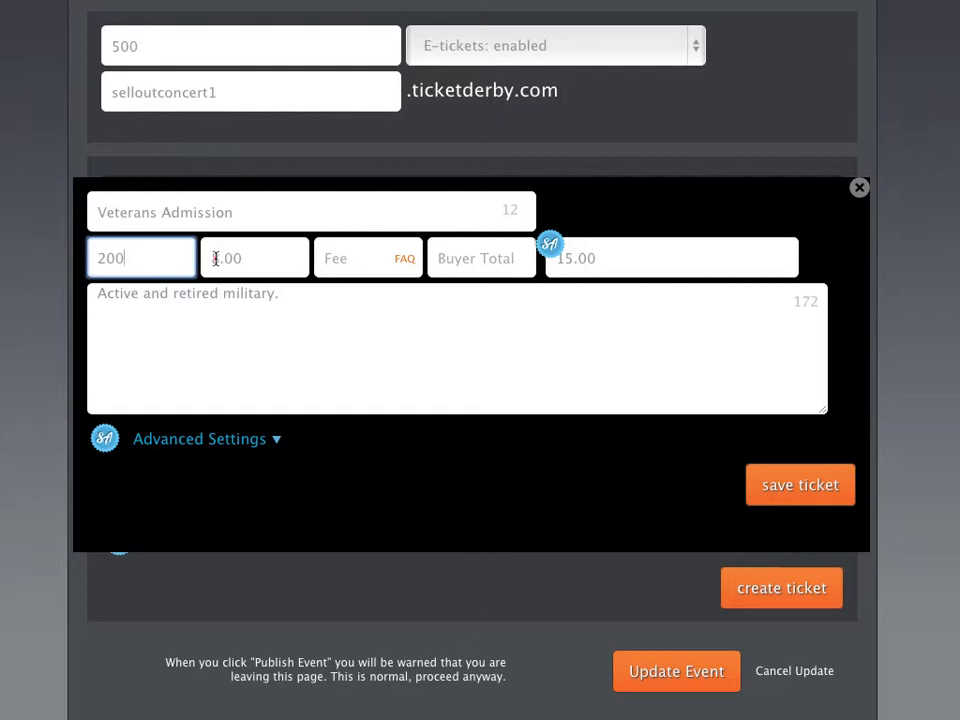
pyautogui.moveTo(214, 258); pyautogui.dragTo(224, 258)
pyautogui.write('5')
pyautogui.click(800, 485)
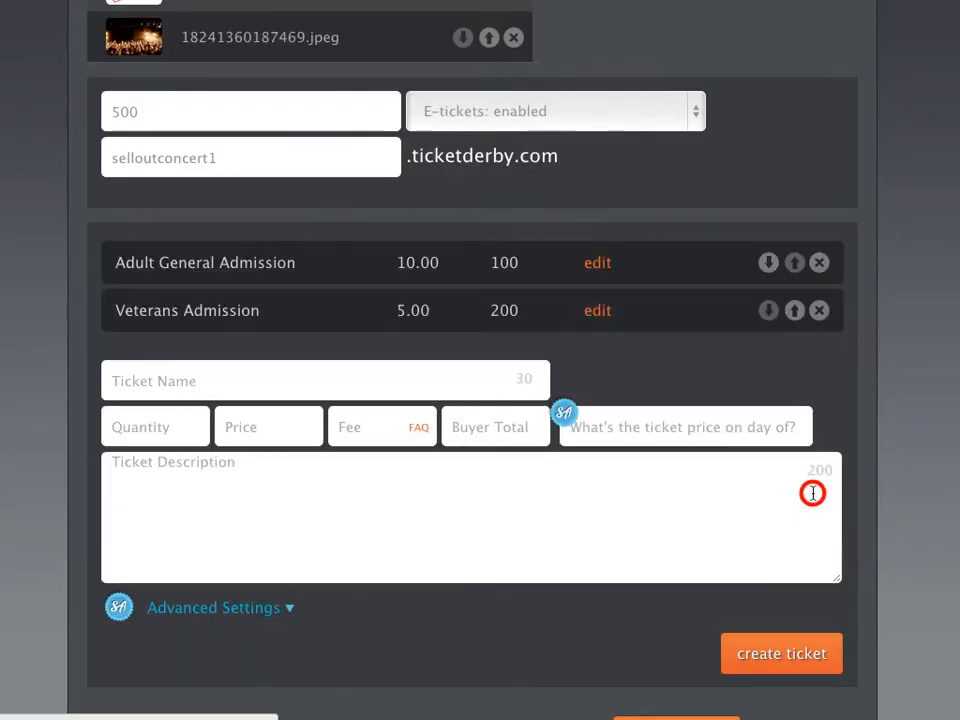
pyautogui.scroll(-2, 783, 507)
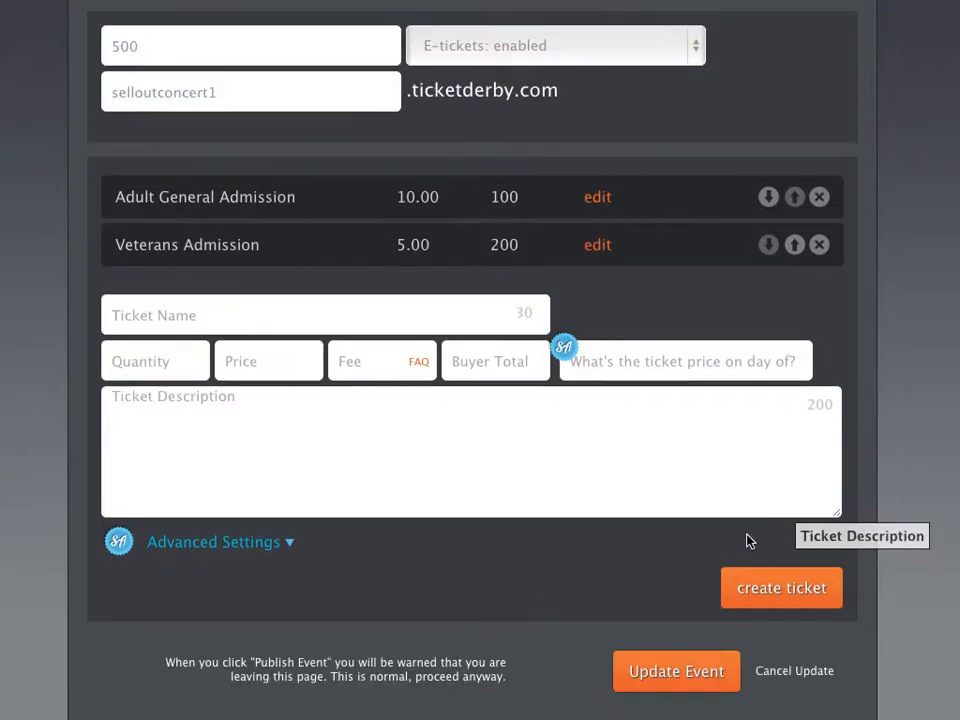
pyautogui.click(666, 672)
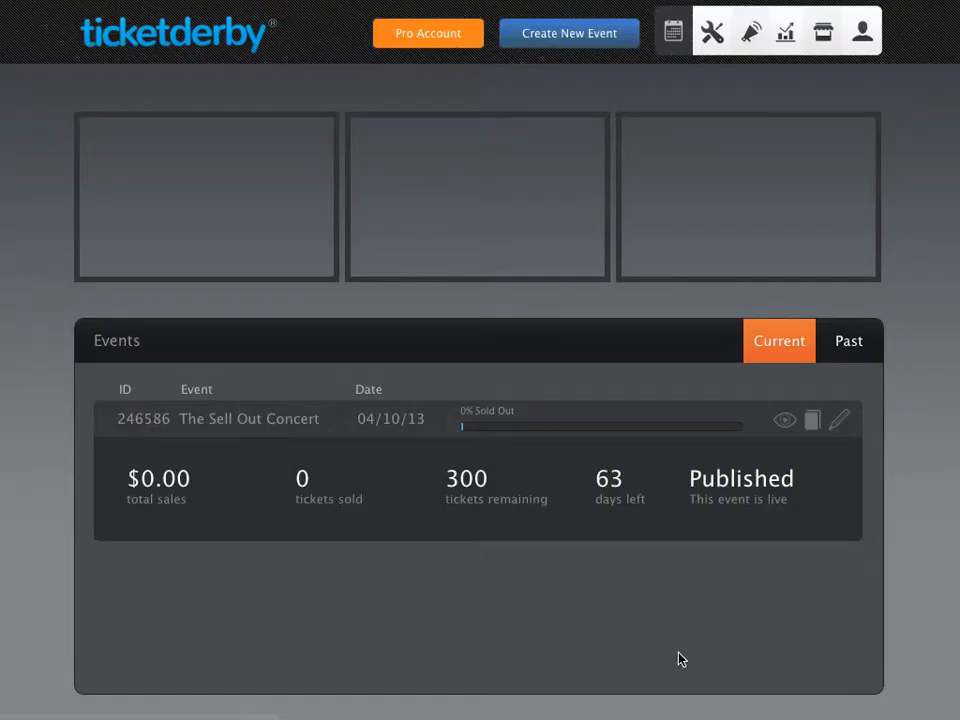
pyautogui.click(784, 422)
pyautogui.click(900, 361)
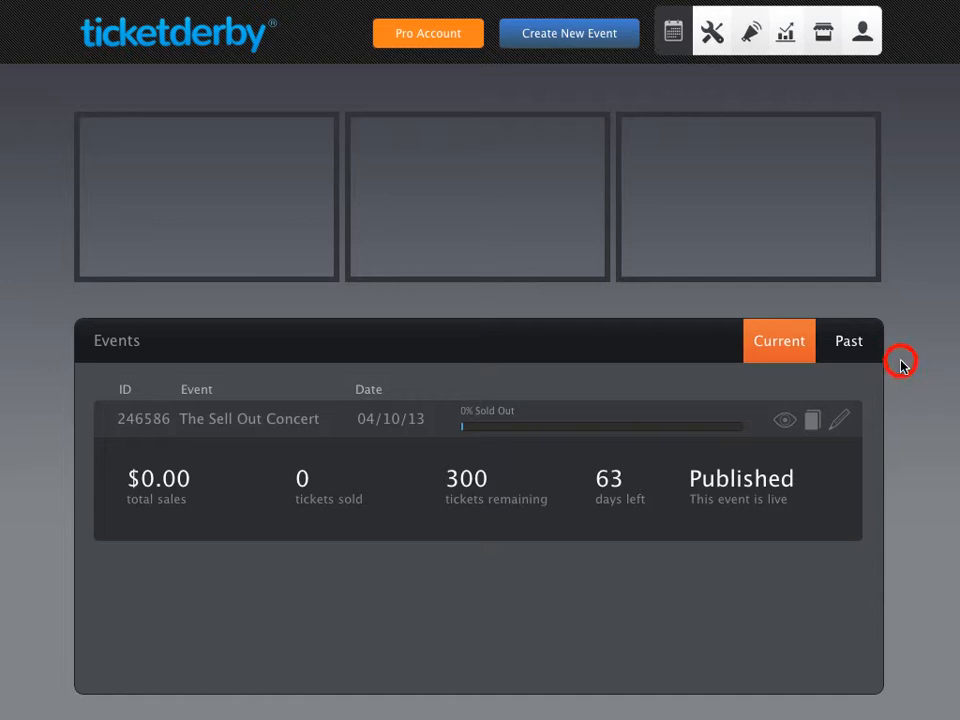
# - Duplicate the concert and rename the copy 'The Sell Out Concert - August'
pyautogui.click(815, 422)
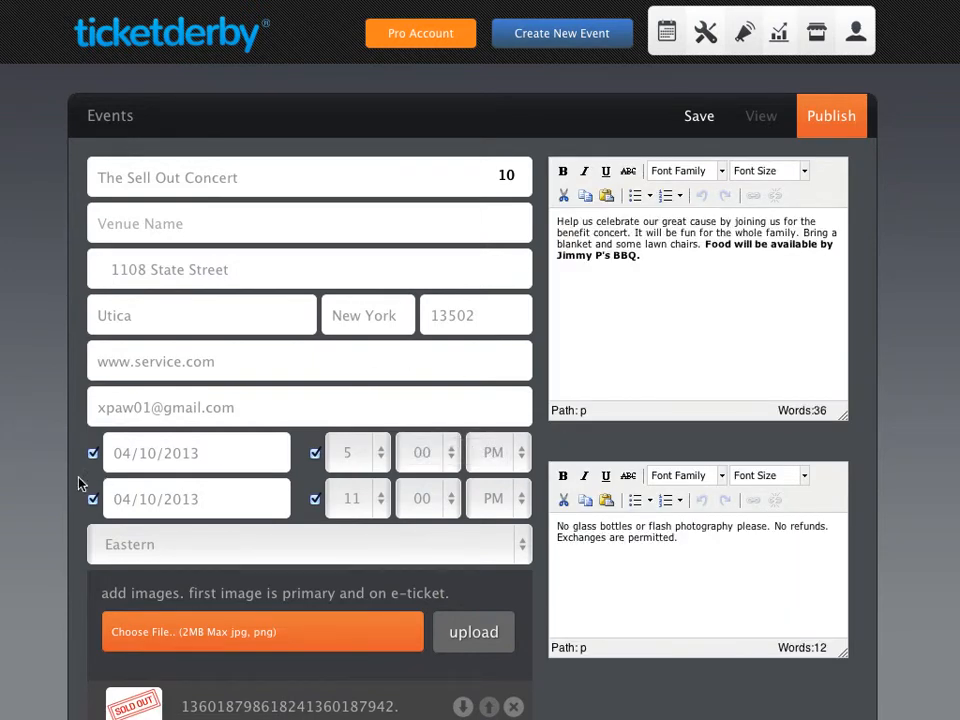
pyautogui.scroll(-1, 41, 492)
pyautogui.scroll(-3, 41, 492)
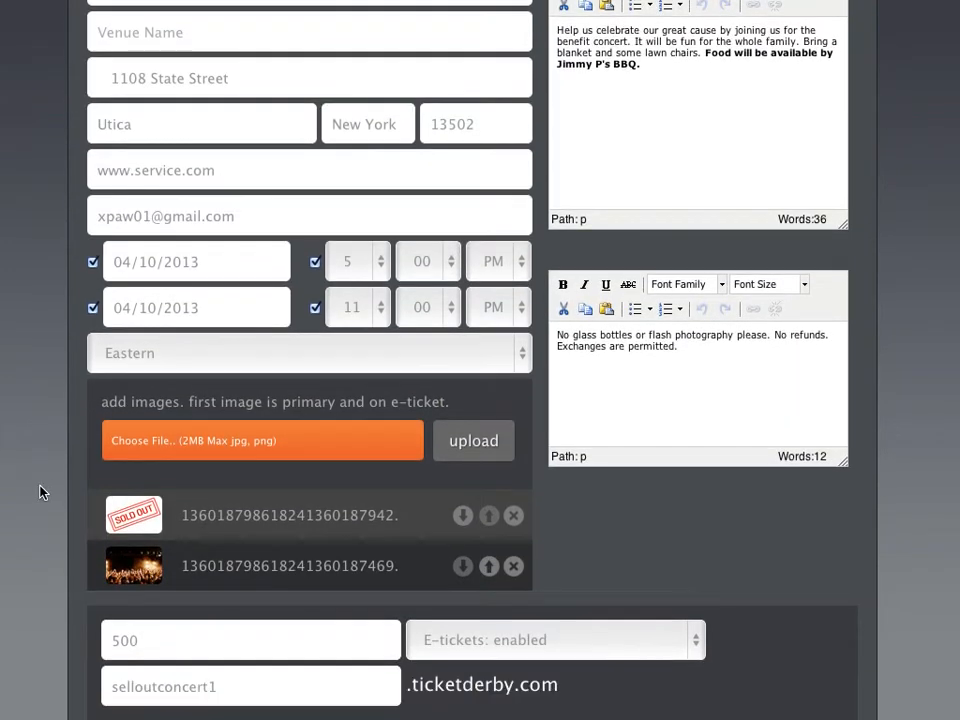
pyautogui.scroll(3, 40, 492)
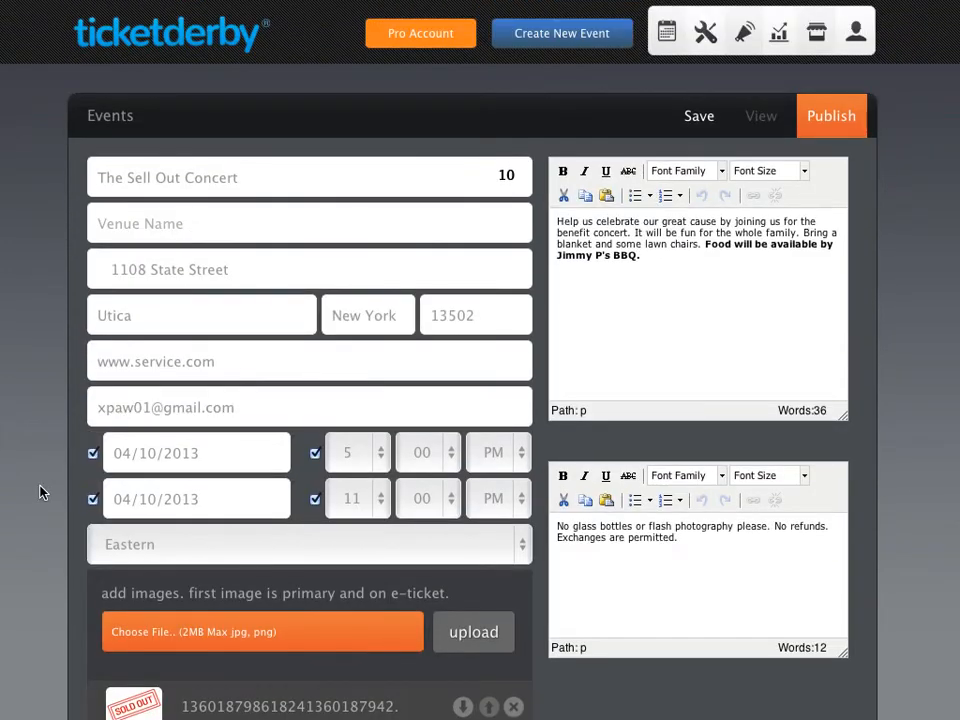
pyautogui.click(244, 178)
pyautogui.write('- Au')
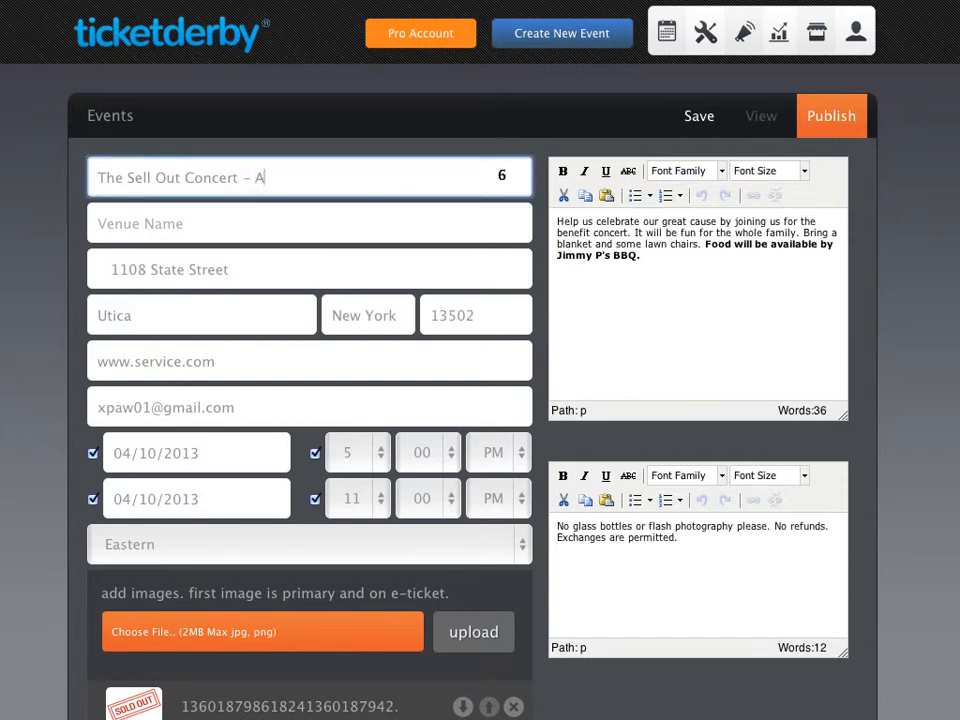
pyautogui.write('gu')
pyautogui.press('BackSpace')
pyautogui.press('BackSpace')
pyautogui.write('ugust')
# - Set both the start and end dates to August 11, 2013
pyautogui.click(137, 453)
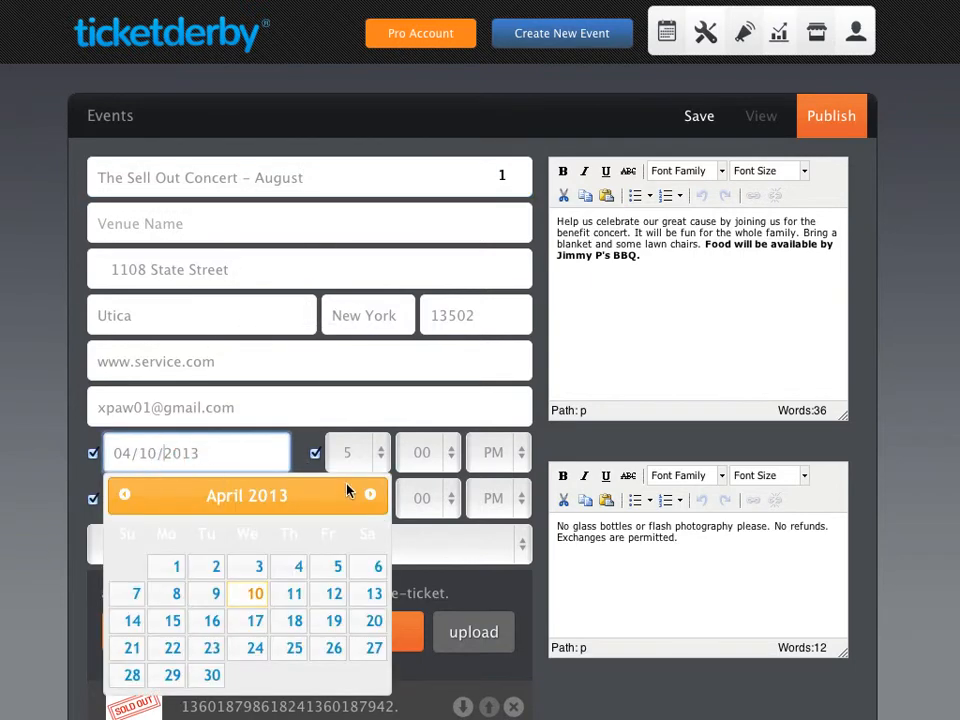
pyautogui.click(370, 494)
pyautogui.click(370, 494)
pyautogui.click(370, 494)
pyautogui.click(370, 494)
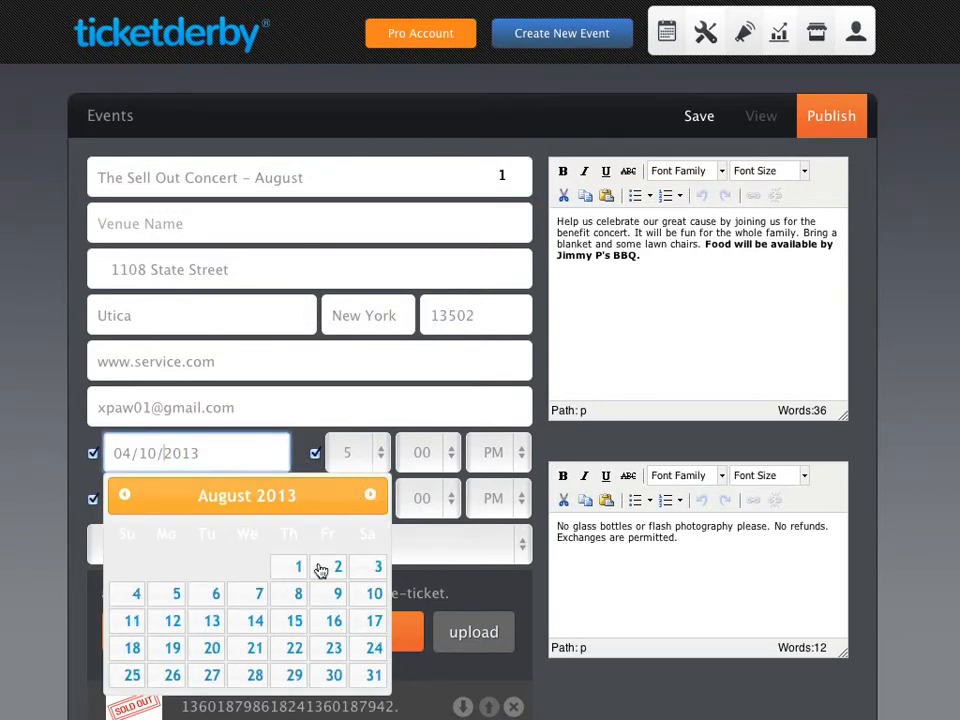
pyautogui.click(128, 622)
pyautogui.click(138, 498)
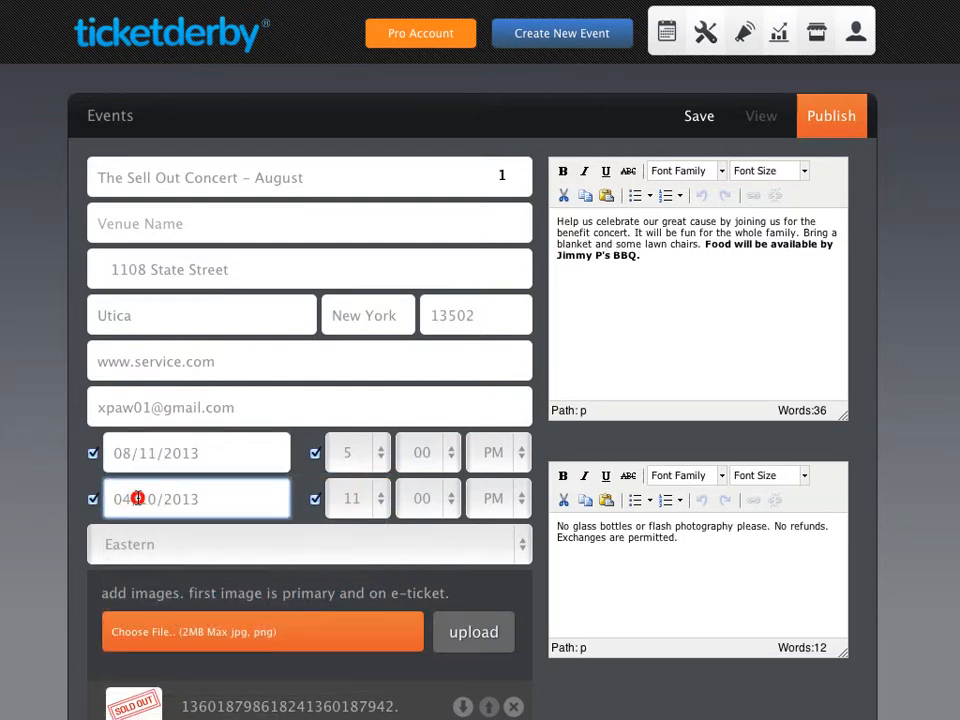
pyautogui.click(370, 278)
pyautogui.click(370, 278)
pyautogui.click(370, 278)
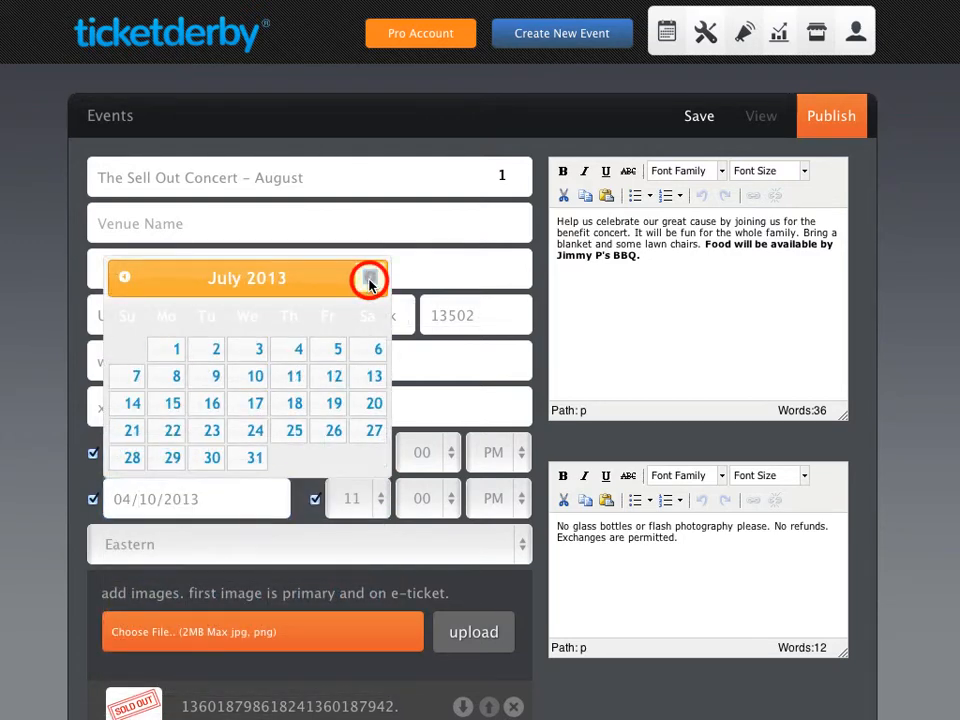
pyautogui.click(370, 278)
pyautogui.click(132, 400)
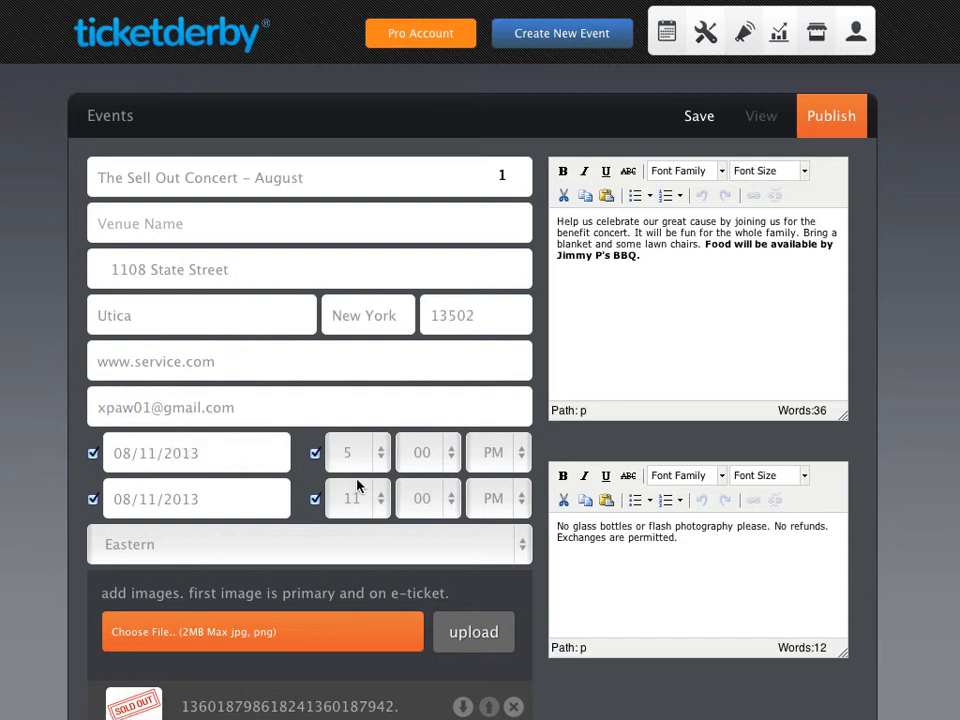
# - Replace food vendor Jimmy P's with Lone Star in the description and publish the August event
pyautogui.click(690, 358)
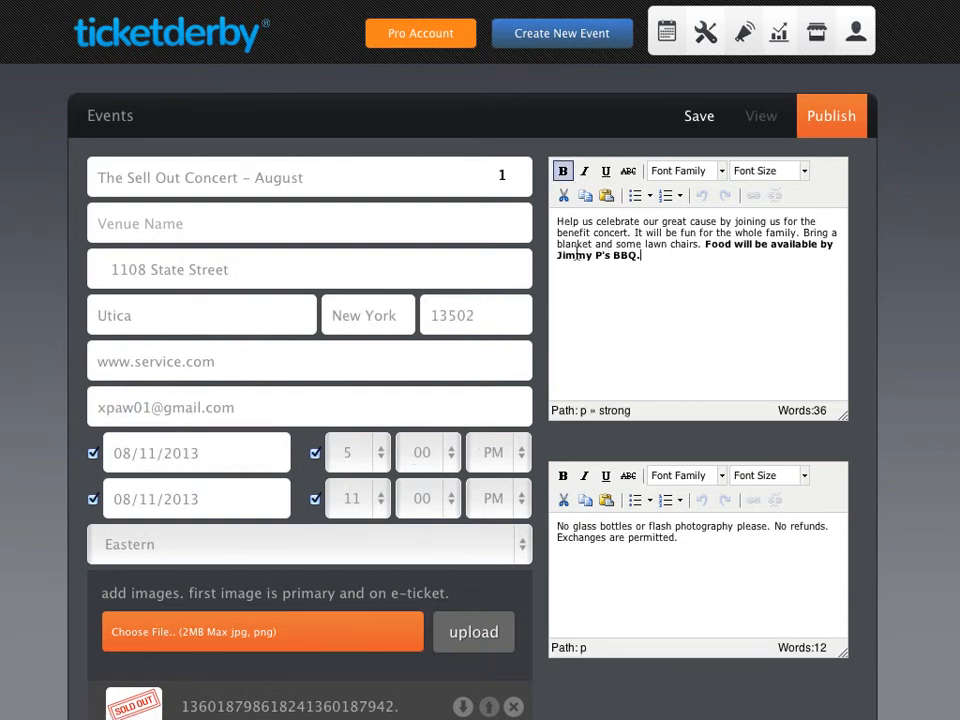
pyautogui.moveTo(557, 257); pyautogui.dragTo(605, 258)
pyautogui.write('Lone Star')
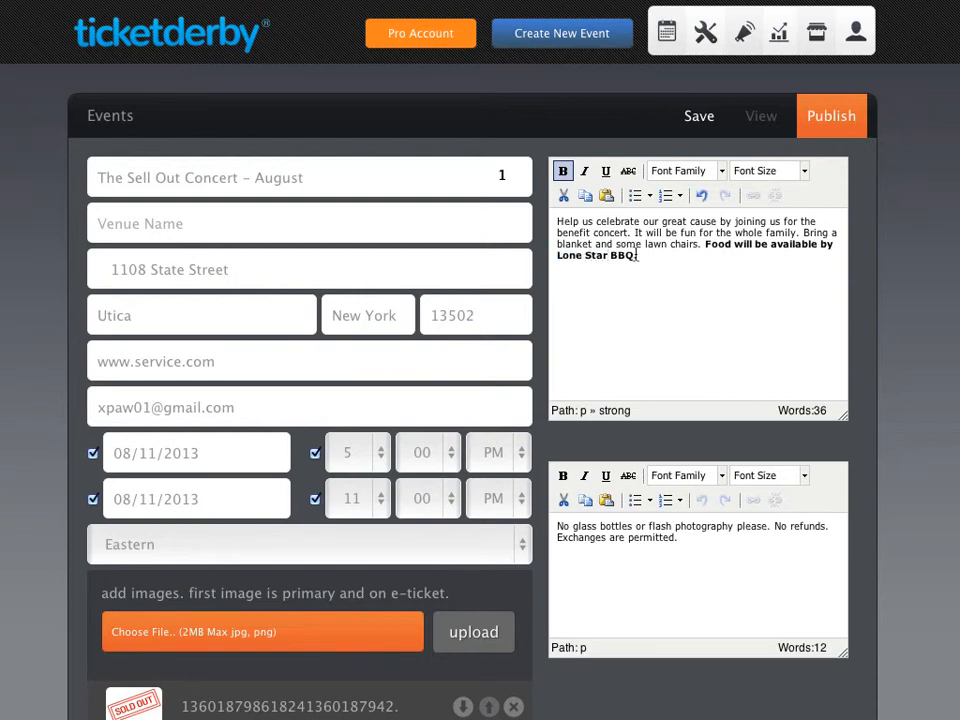
pyautogui.scroll(-6, 638, 470)
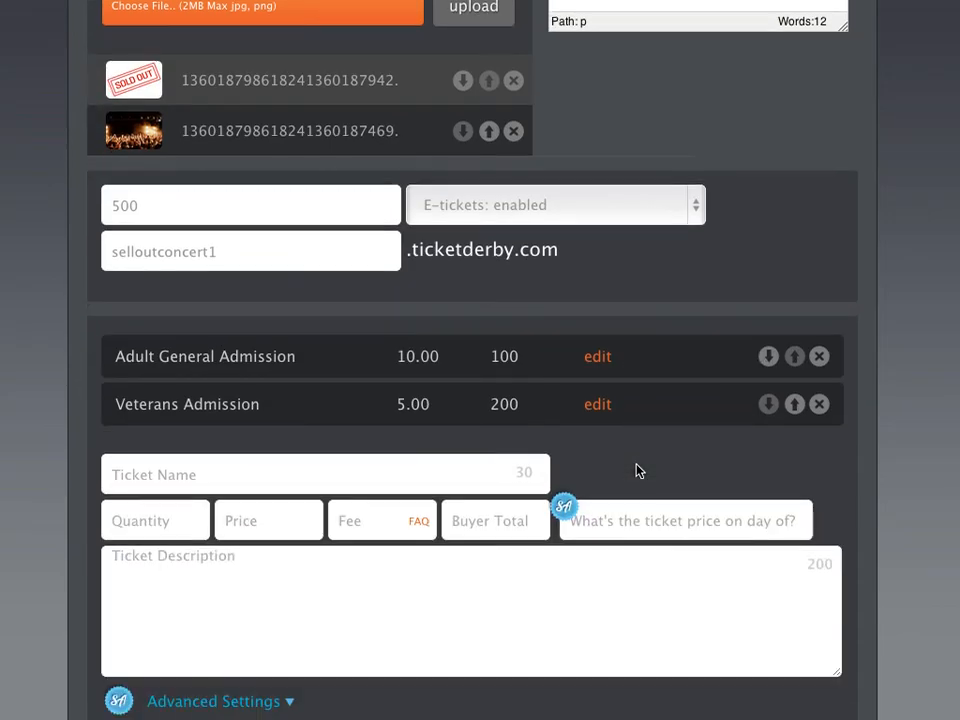
pyautogui.scroll(-2, 639, 470)
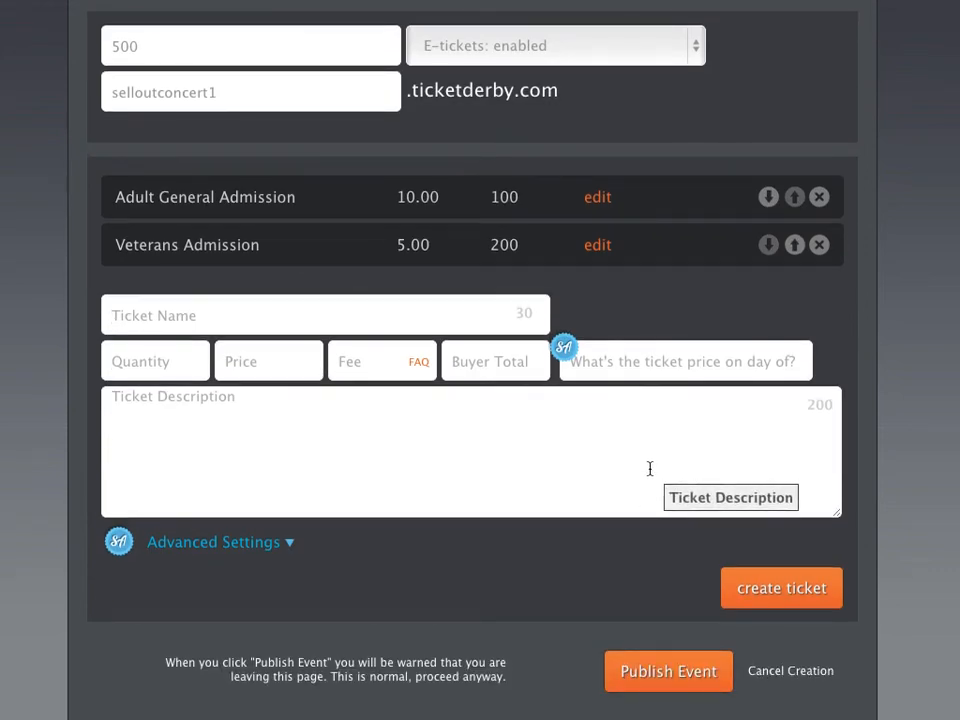
pyautogui.click(690, 673)
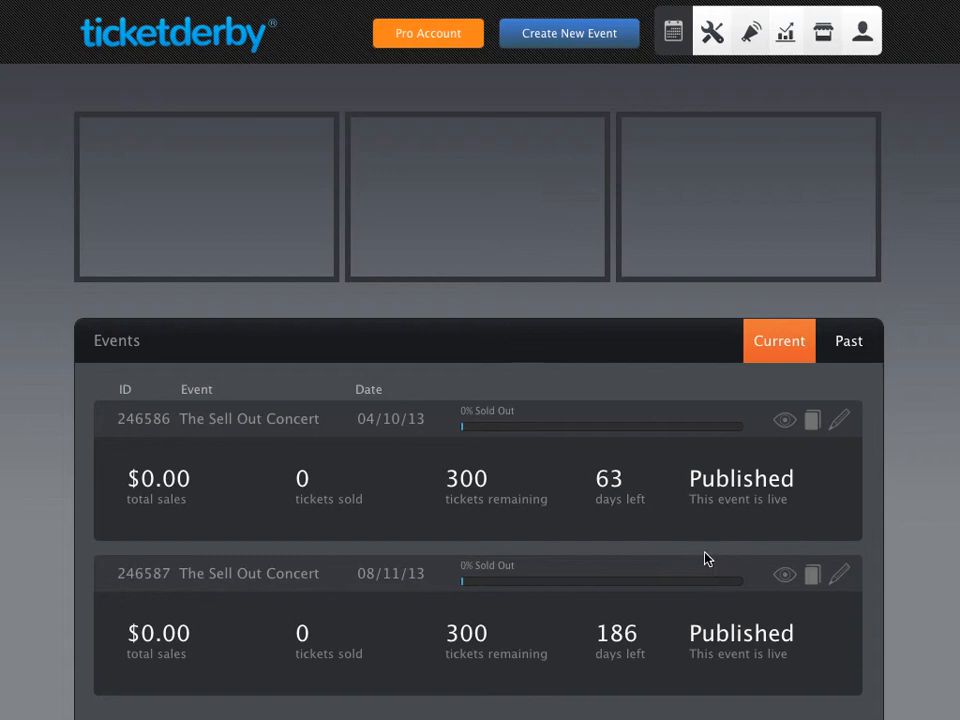
# - Compare the April and August event IDs, then preview the 08/11/13 event's public page and select 'August' in its title
pyautogui.doubleClick(119, 421)
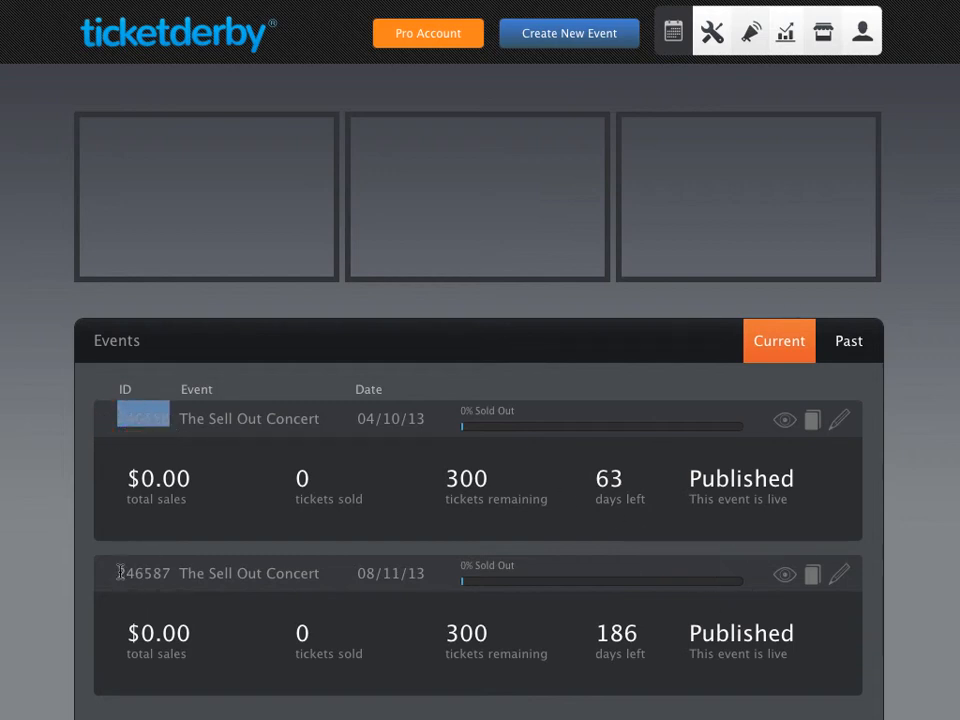
pyautogui.moveTo(118, 574); pyautogui.dragTo(177, 571)
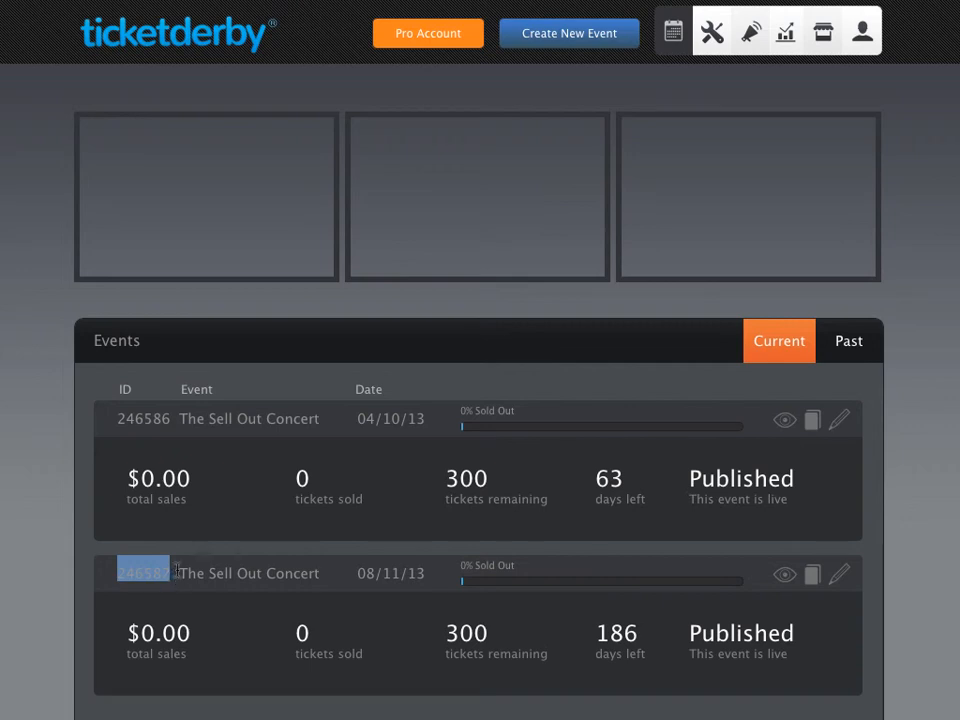
pyautogui.click(660, 624)
pyautogui.click(784, 574)
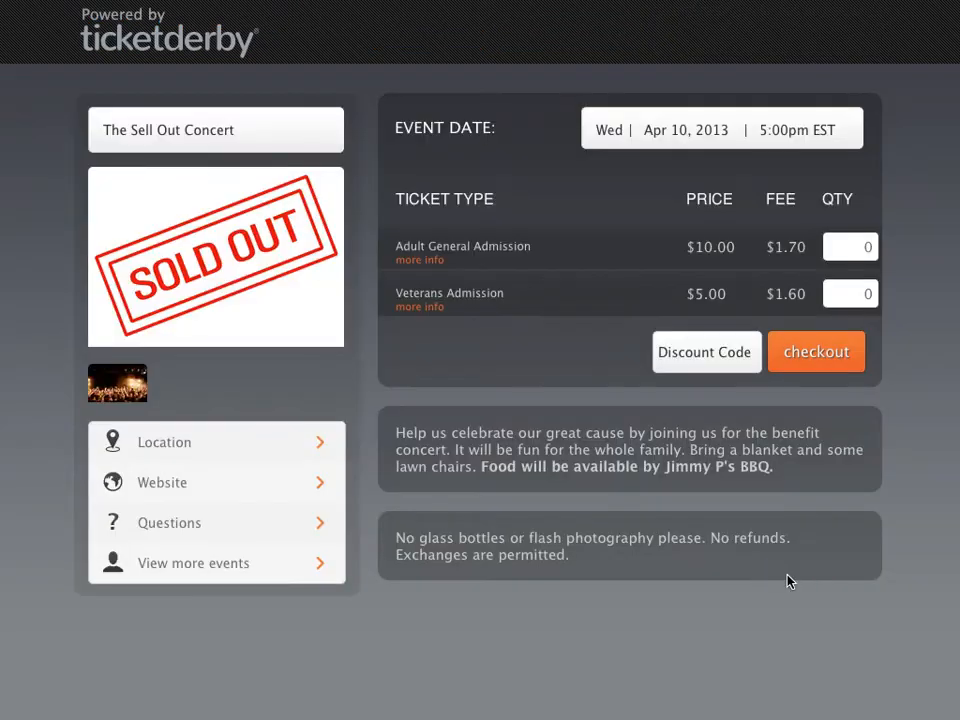
pyautogui.doubleClick(251, 126)
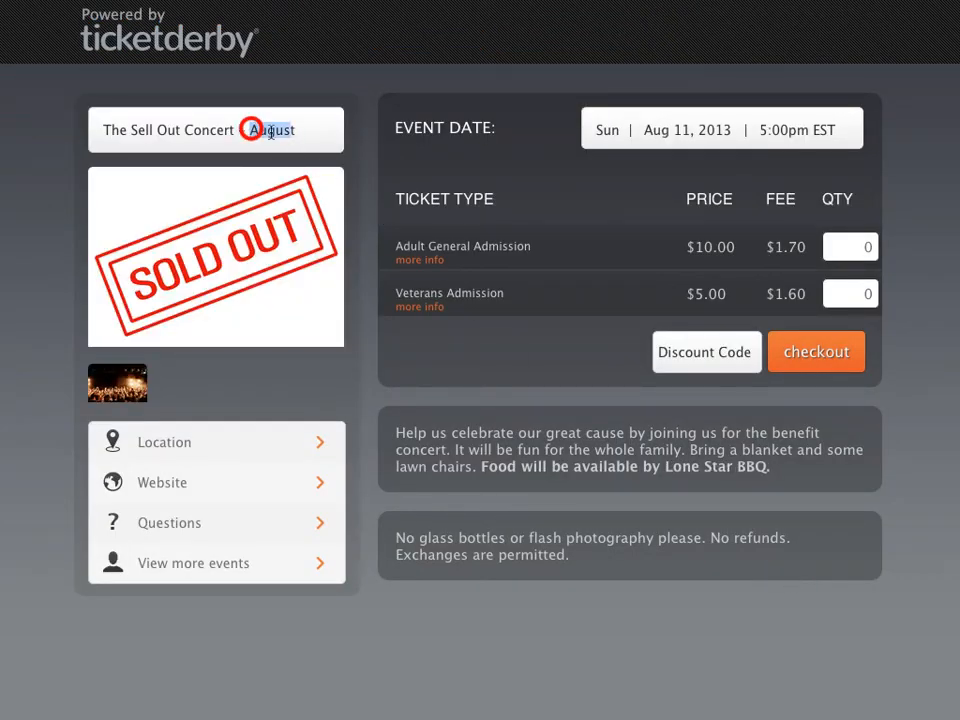